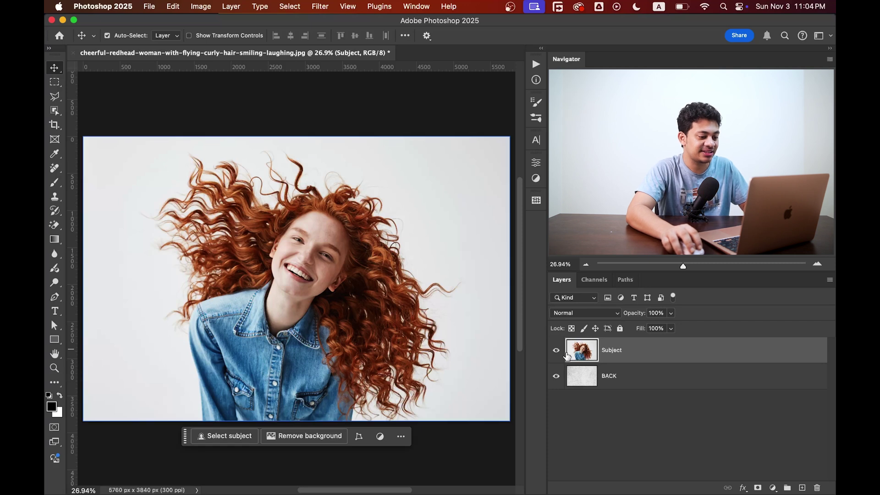
# - Hide the Subject layer to check the BACK texture beneath it, and show it again
pyautogui.click(558, 352)
pyautogui.click(329, 315)
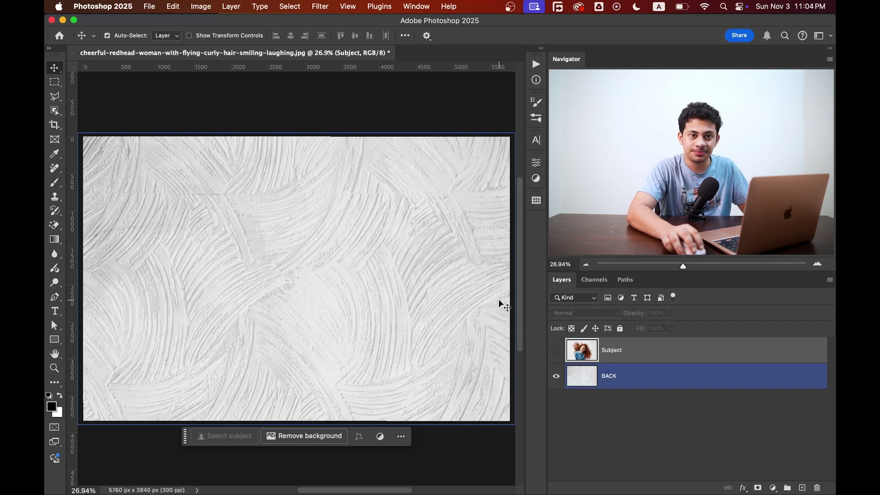
pyautogui.click(556, 351)
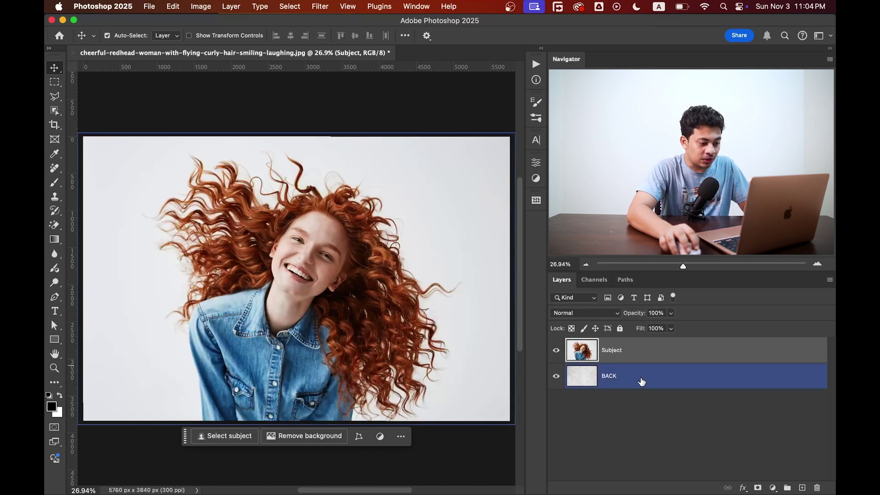
pyautogui.click(640, 382)
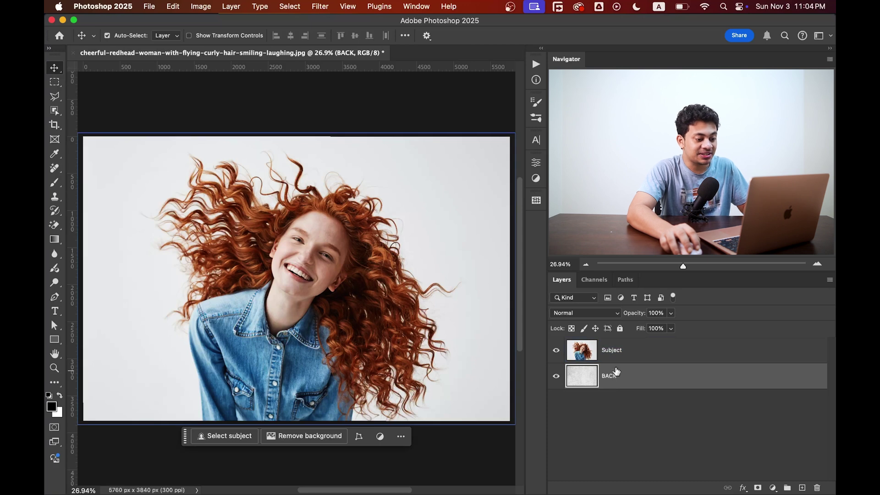
# - Select the Subject layer and bring it into the Select and Mask workspace using a selection tool
pyautogui.click(610, 352)
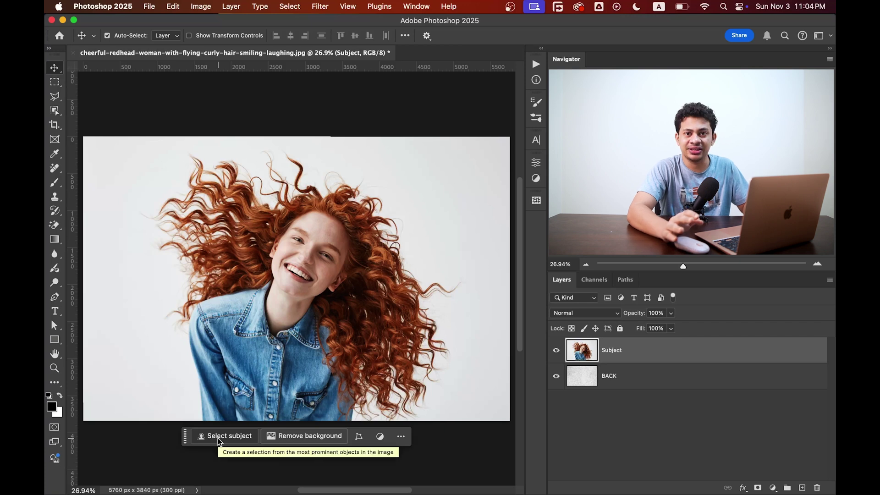
pyautogui.click(54, 83)
pyautogui.click(55, 97)
pyautogui.click(55, 109)
pyautogui.click(54, 83)
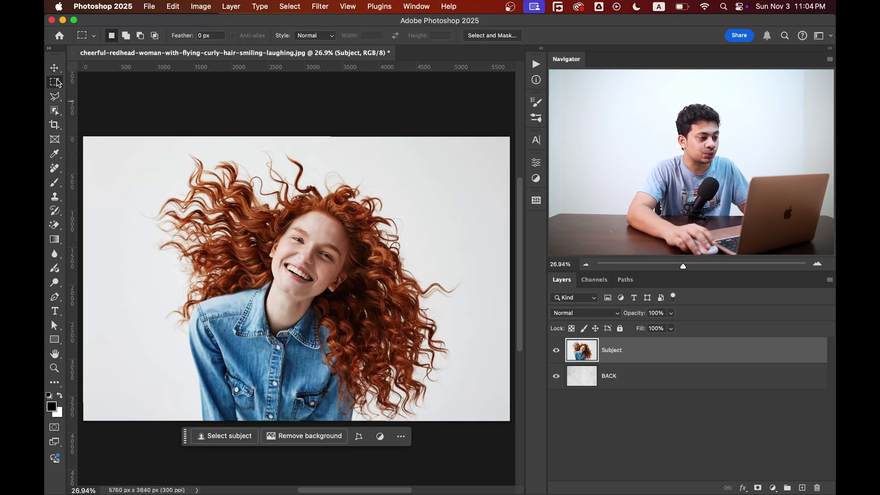
pyautogui.click(510, 39)
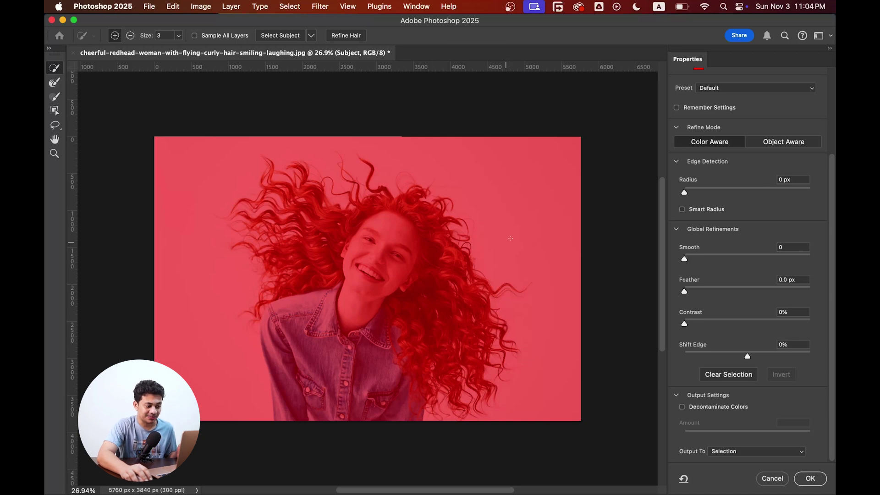
# - Select the woman automatically with Select Subject in the Select and Mask workspace
pyautogui.scroll(5, 799, 122)
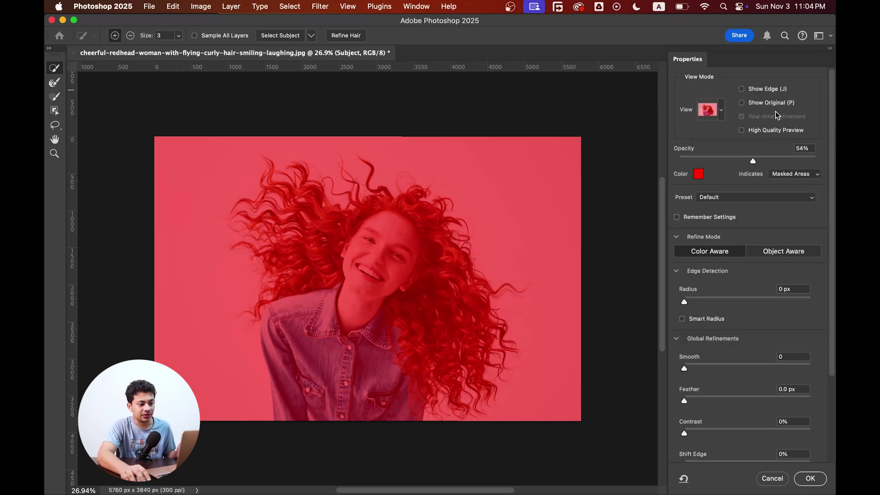
pyautogui.click(722, 111)
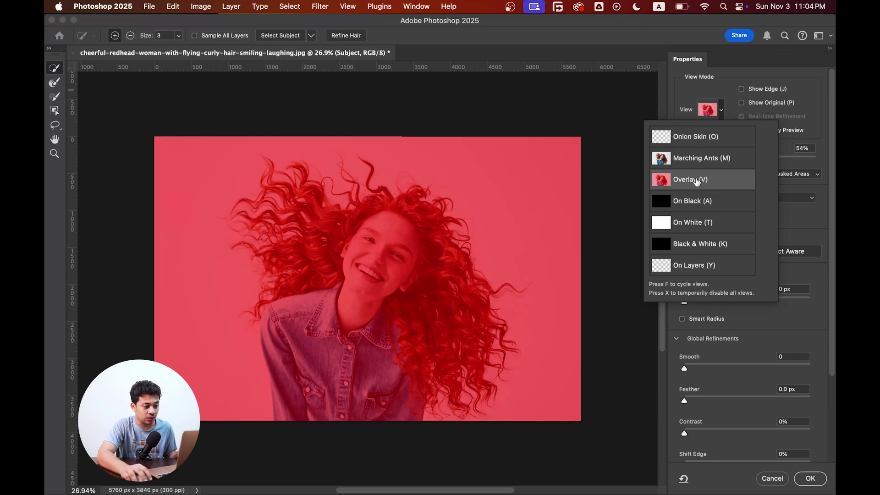
pyautogui.click(744, 72)
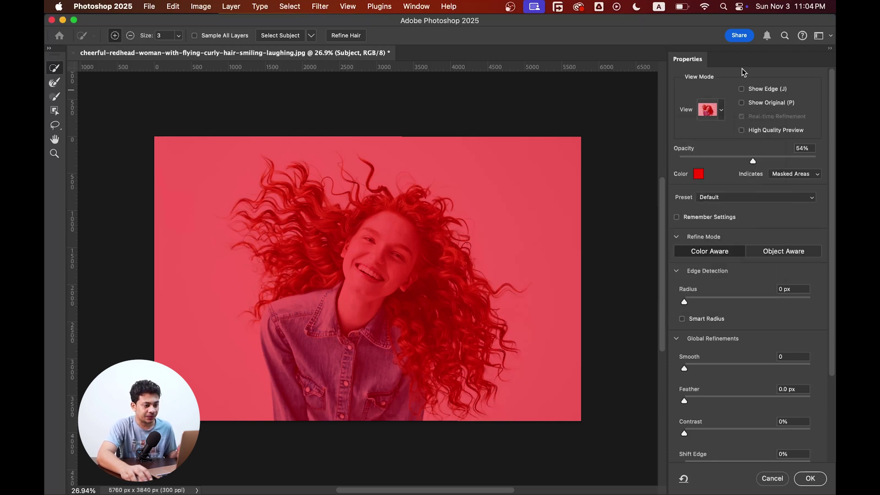
pyautogui.scroll(-4, 711, 230)
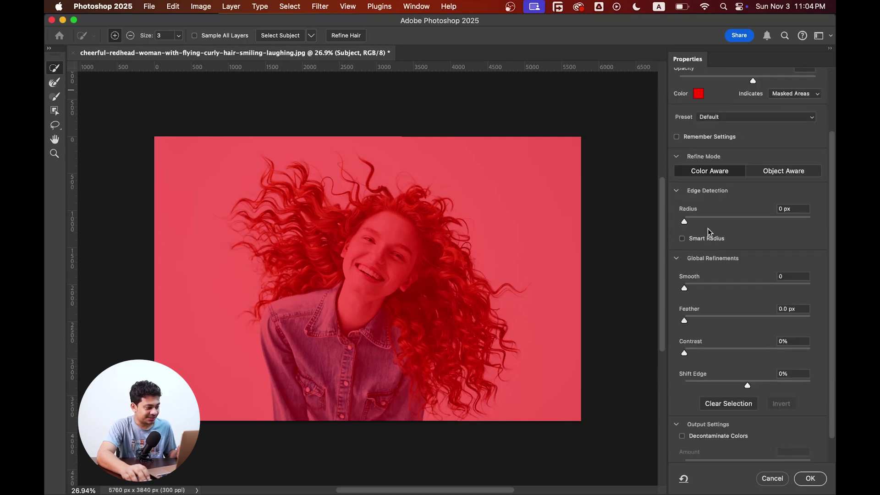
pyautogui.scroll(3, 710, 229)
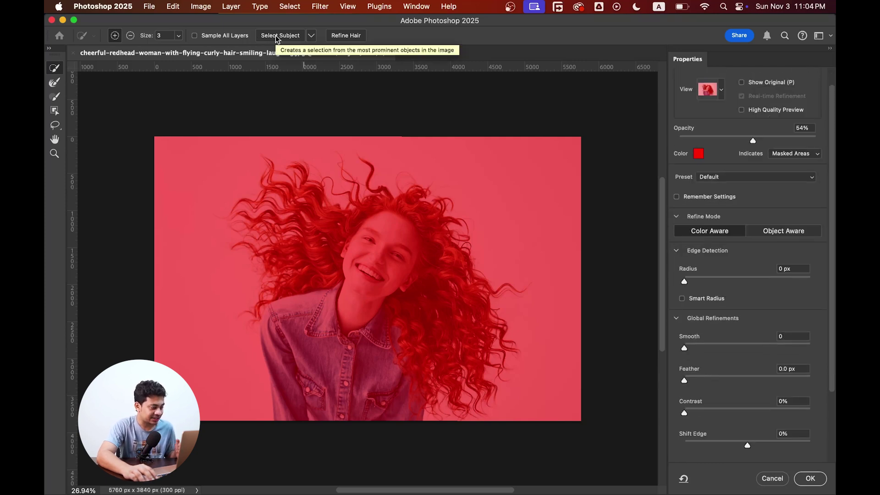
pyautogui.click(277, 37)
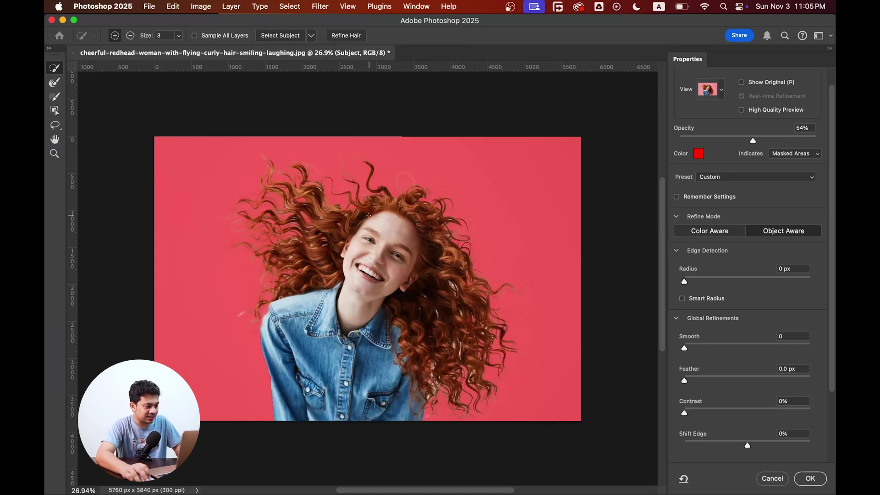
# - Inspect the hair edges and preview the cutout in Onion Skin view at 67% transparency
pyautogui.scroll(5, 369, 215)
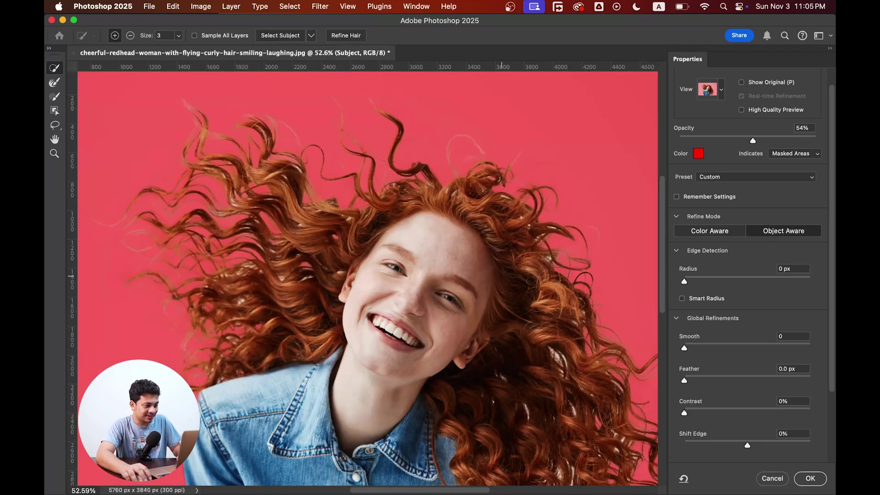
pyautogui.moveTo(512, 297); pyautogui.dragTo(472, 205)
pyautogui.moveTo(552, 309); pyautogui.dragTo(511, 239)
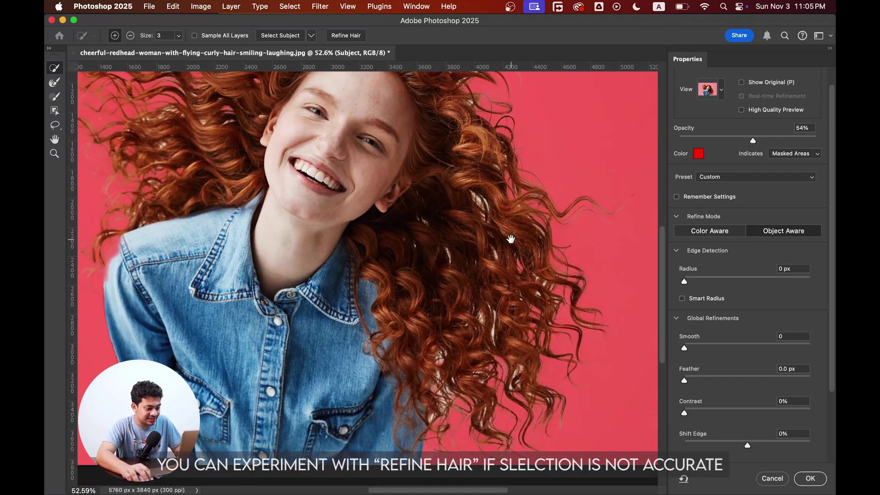
pyautogui.scroll(-4, 452, 224)
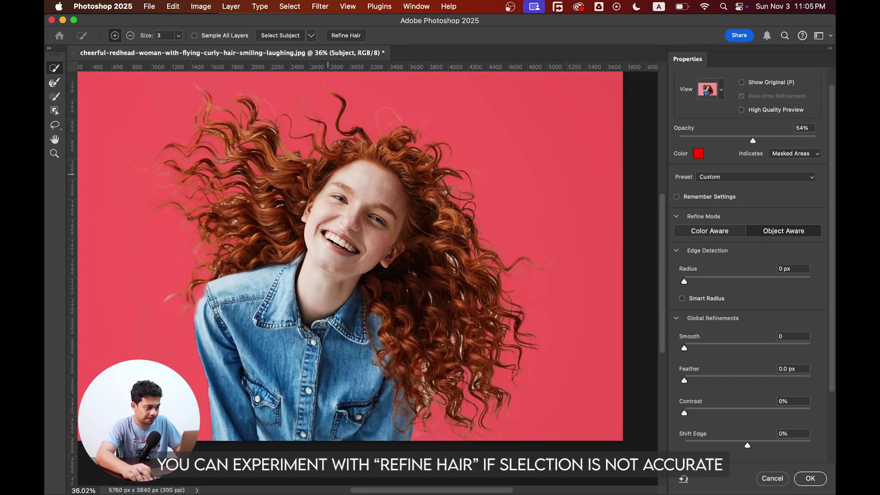
pyautogui.moveTo(327, 173); pyautogui.dragTo(334, 191)
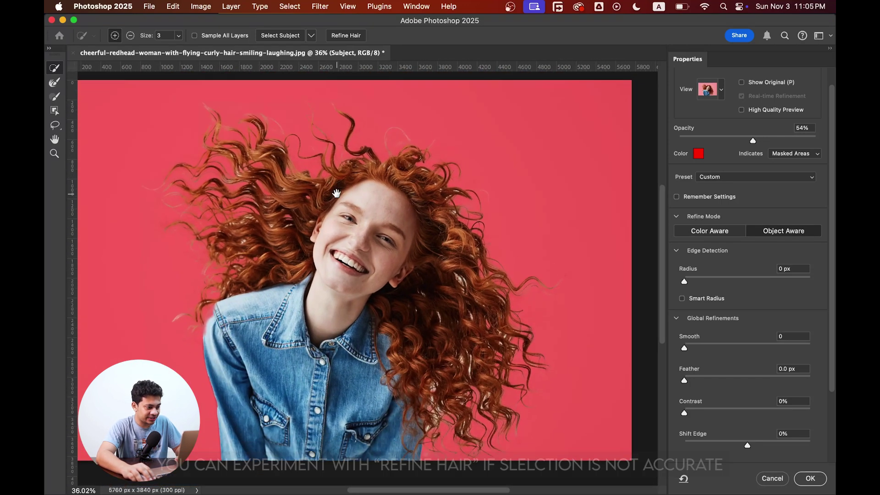
pyautogui.click(719, 92)
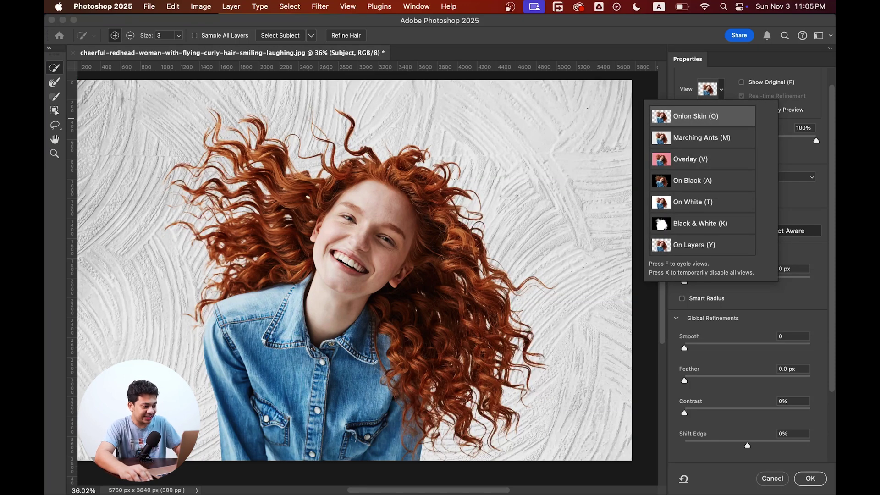
pyautogui.scroll(-1, 456, 179)
pyautogui.moveTo(798, 141); pyautogui.dragTo(770, 142)
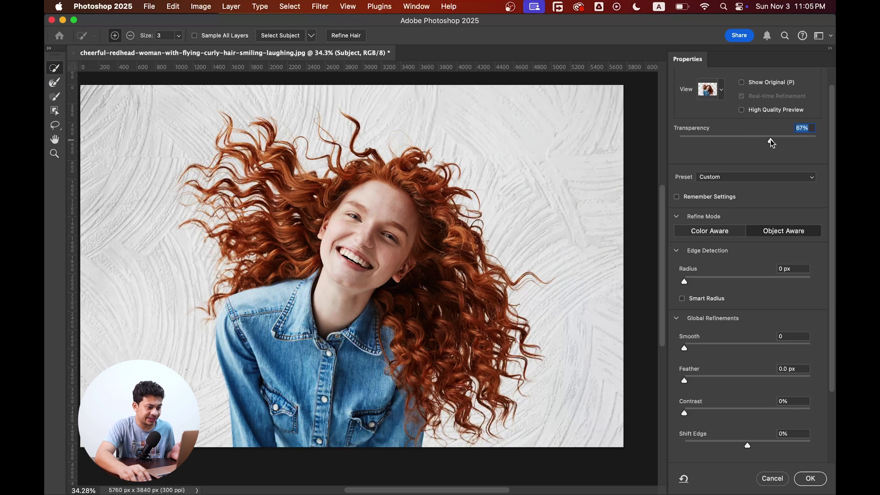
# - Preview the cutout in the Black & White and On Black views and return to Onion Skin
pyautogui.click(725, 92)
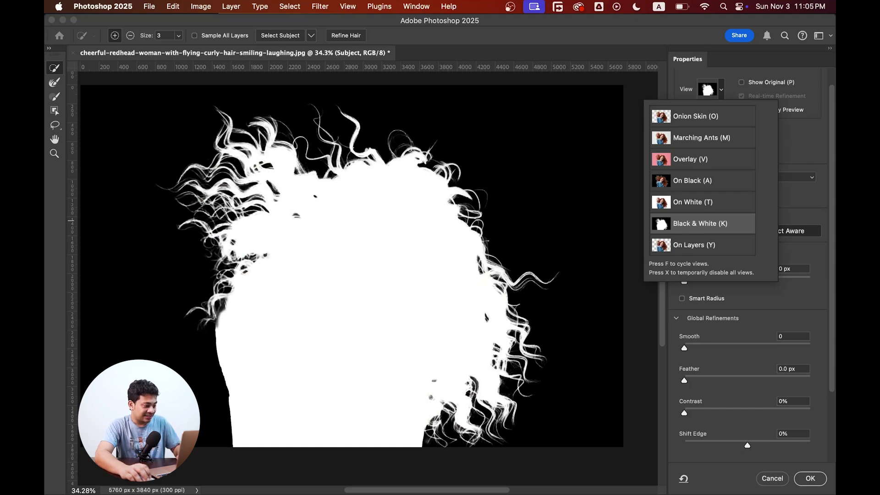
pyautogui.scroll(1, 486, 202)
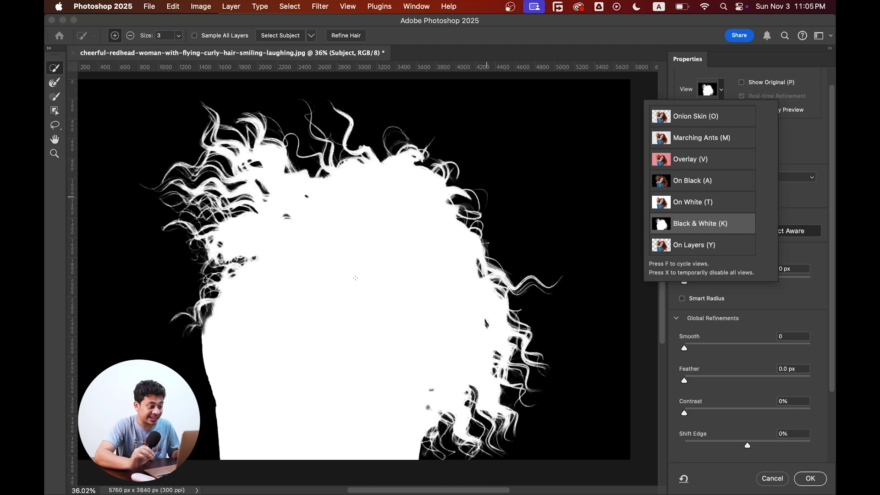
pyautogui.click(673, 181)
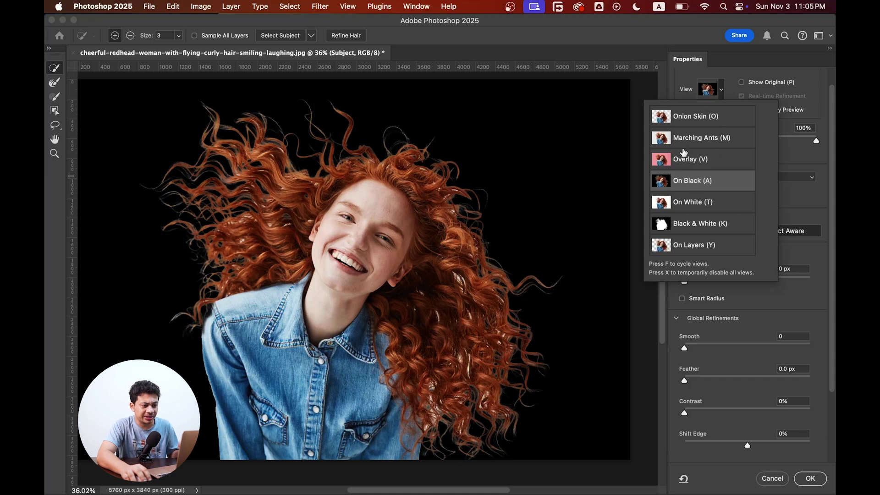
pyautogui.click(714, 120)
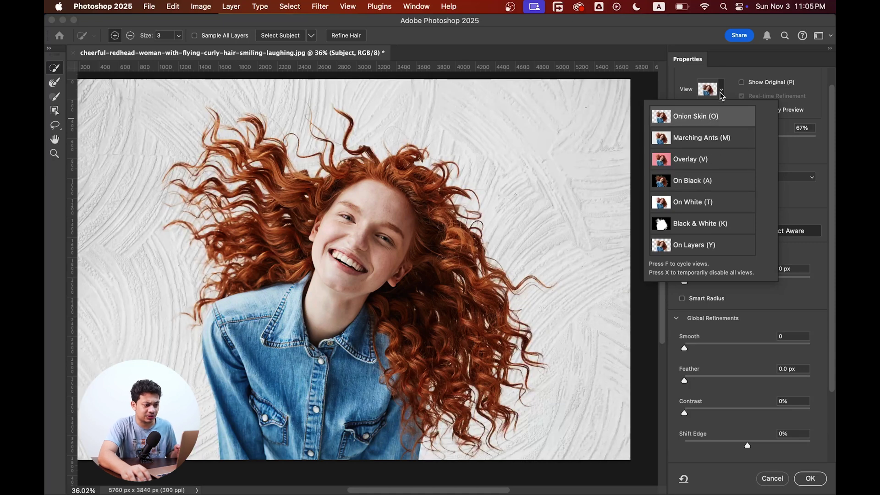
pyautogui.scroll(-2, 642, 206)
pyautogui.scroll(3, 642, 206)
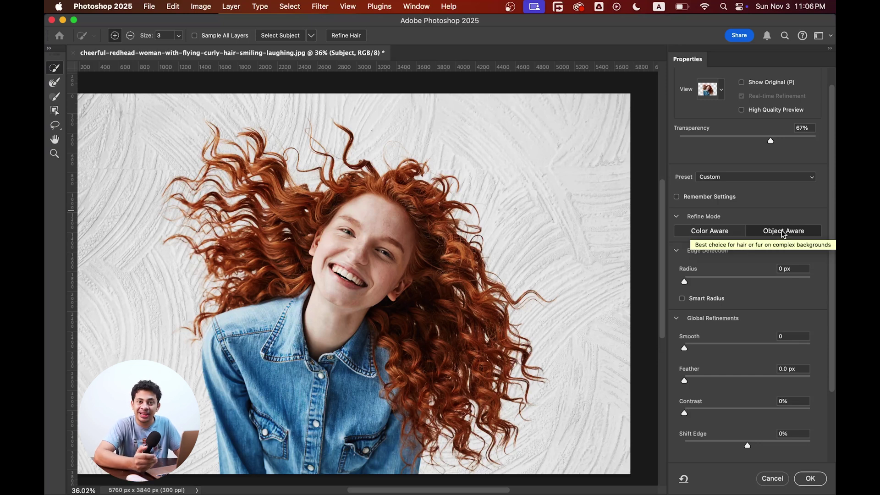
# - Switch the refine mode to Color Aware and inspect the hair edges in the On Black view
pyautogui.click(784, 233)
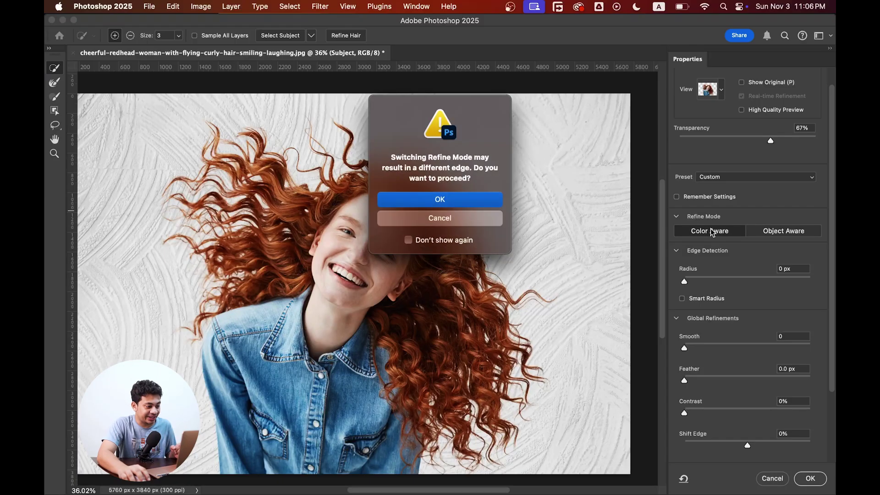
pyautogui.click(445, 201)
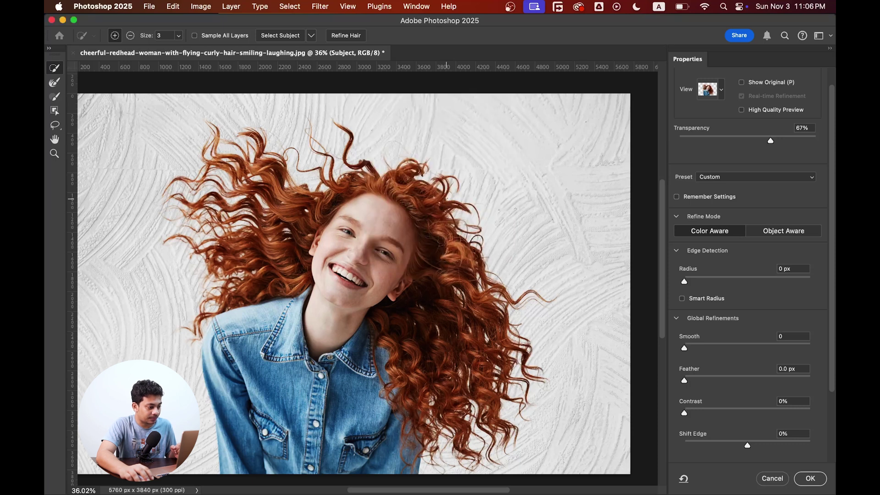
pyautogui.click(721, 92)
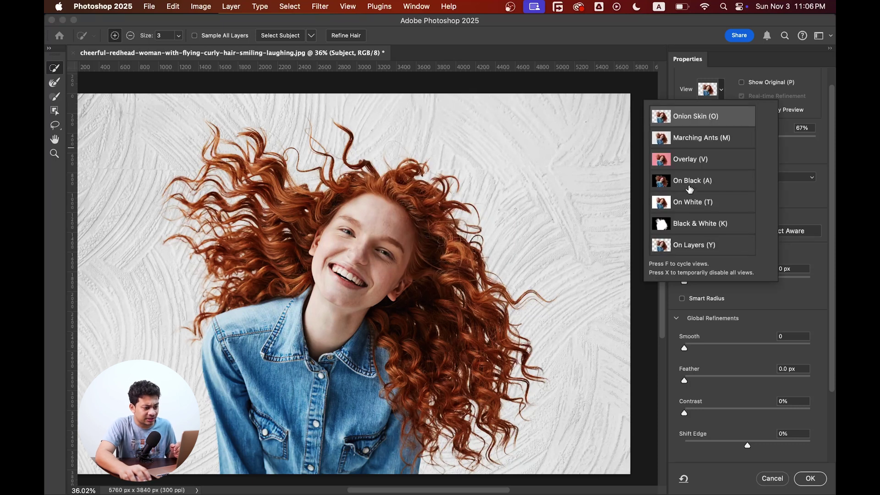
pyautogui.click(691, 181)
pyautogui.click(679, 88)
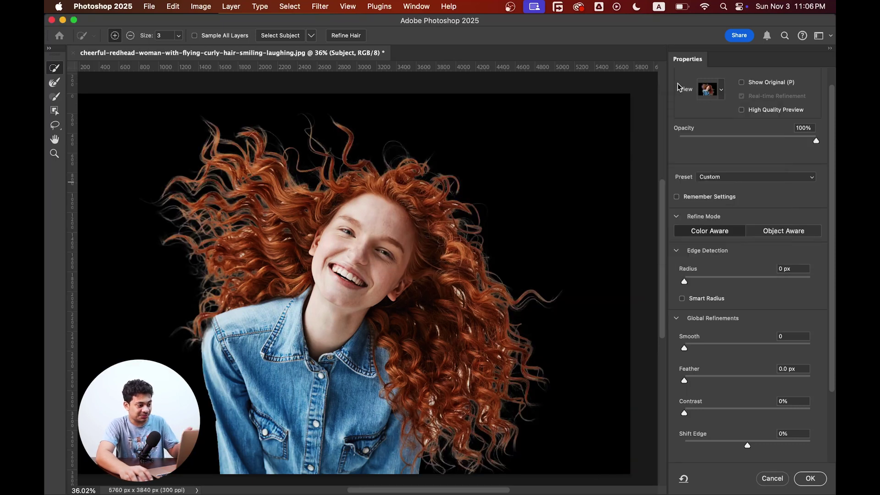
pyautogui.press('super+plus')
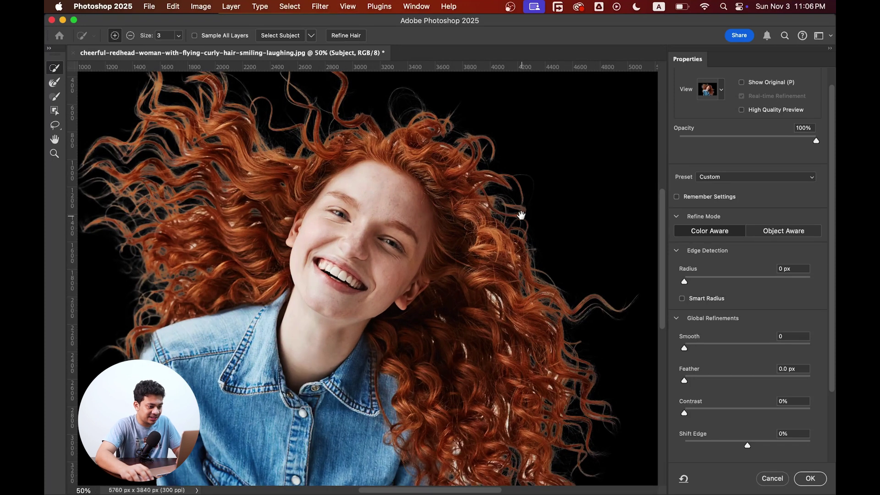
pyautogui.moveTo(521, 215); pyautogui.dragTo(494, 194)
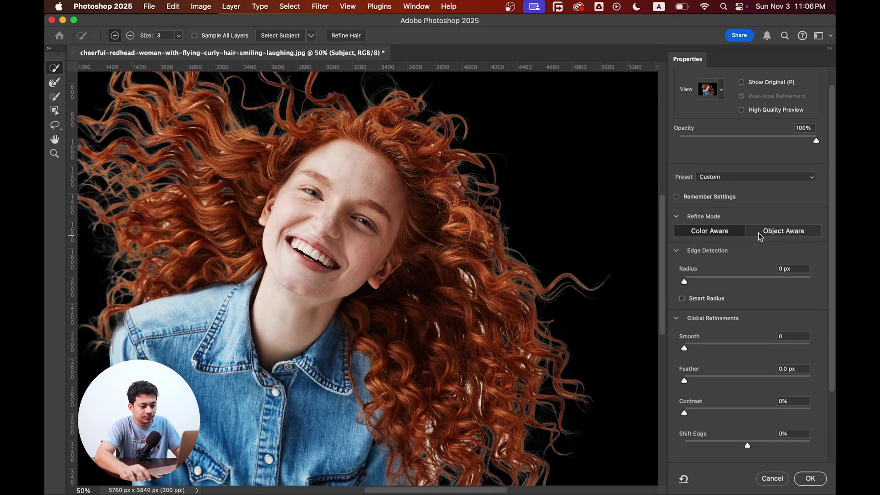
# - Switch the refine mode to Object Aware and suppress further mode-switch warnings
pyautogui.click(788, 236)
pyautogui.click(443, 243)
pyautogui.click(456, 203)
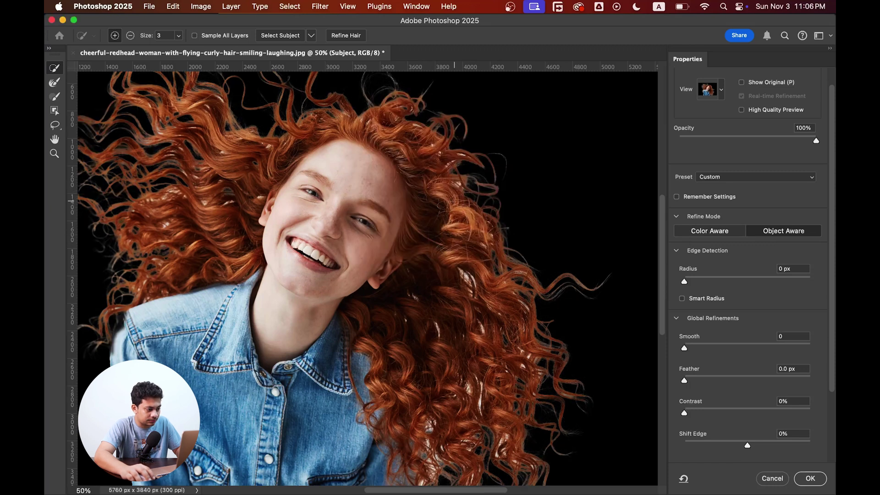
# - Compare the Color Aware and Object Aware refine modes on the curly hair edges beside the face
pyautogui.scroll(5, 545, 251)
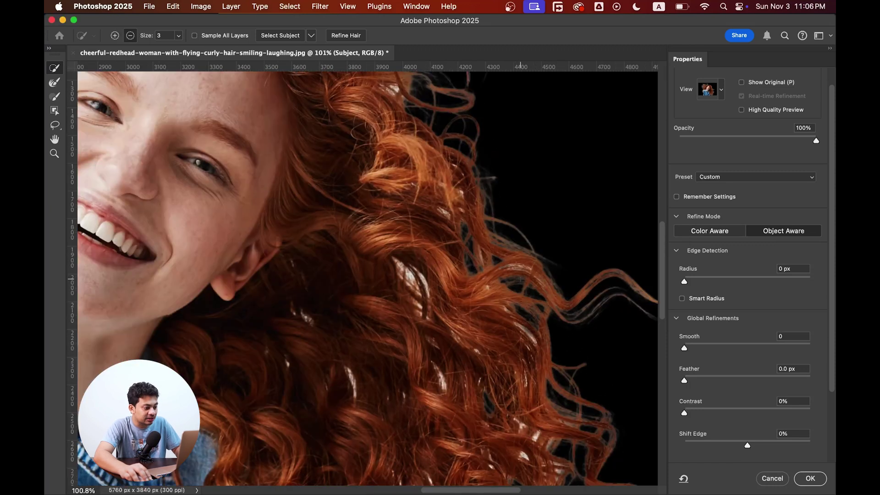
pyautogui.scroll(-2, 472, 192)
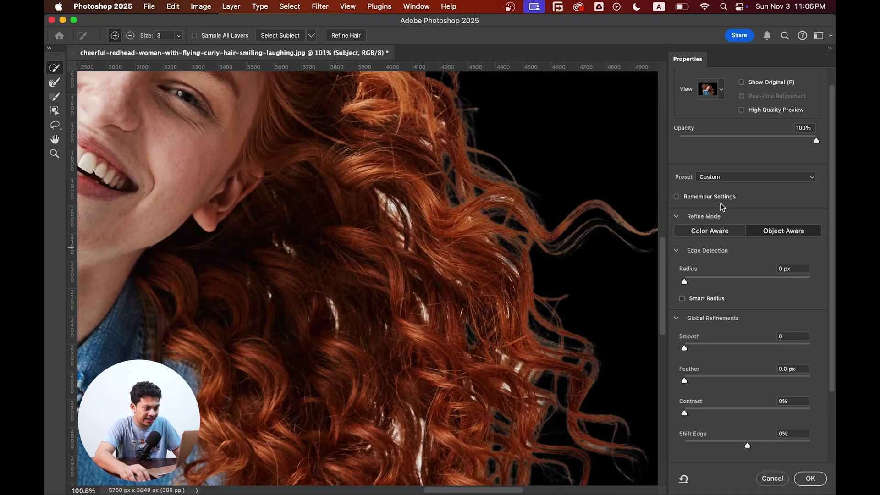
pyautogui.click(717, 234)
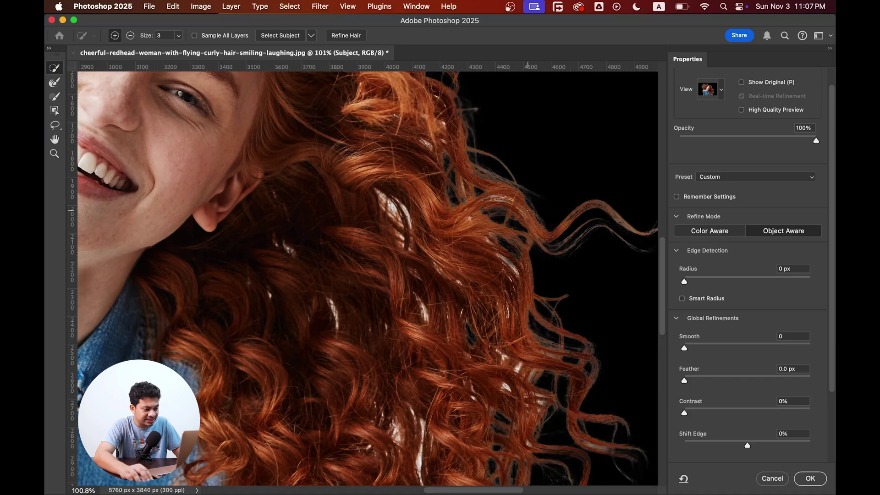
pyautogui.scroll(-1, 528, 211)
pyautogui.moveTo(508, 172); pyautogui.dragTo(490, 282)
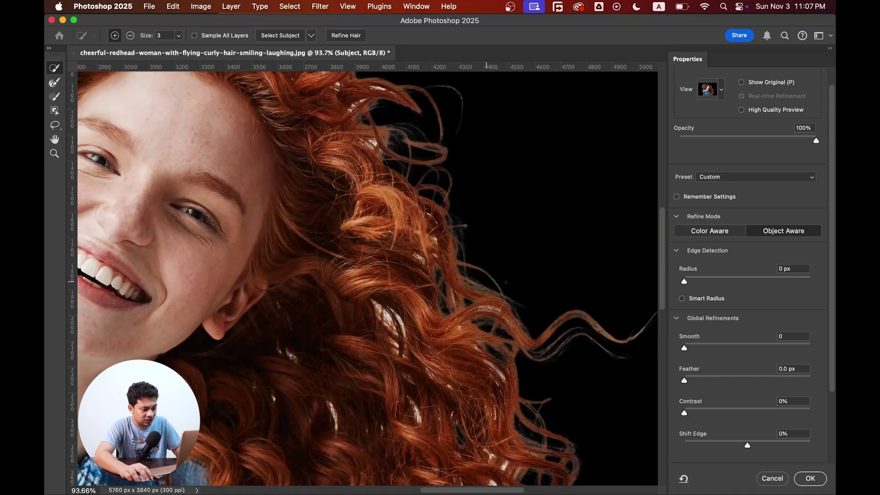
pyautogui.scroll(-2, 518, 281)
pyautogui.scroll(-3, 486, 315)
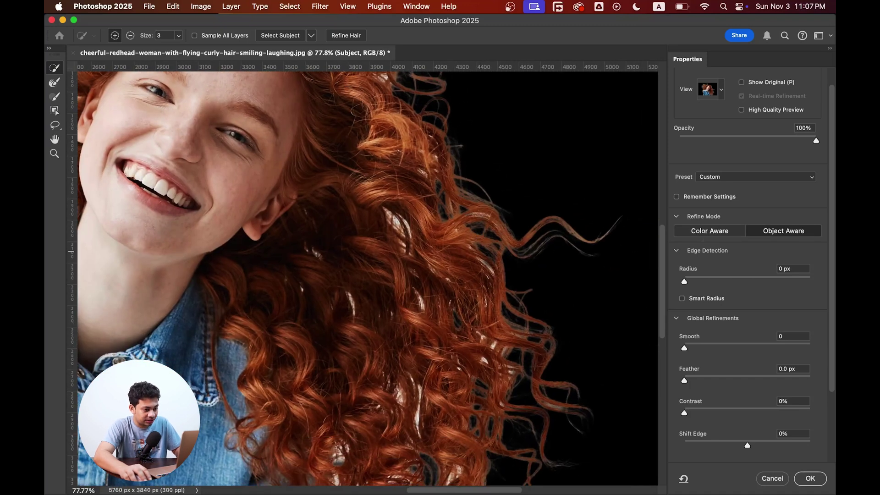
# - Set the refine mode to Color Aware and check the hair edges around the whole cutout
pyautogui.click(711, 233)
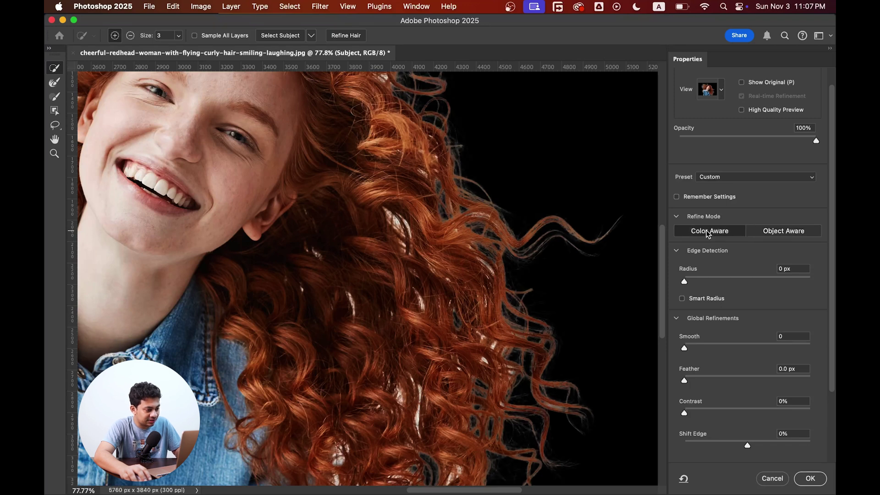
pyautogui.scroll(-2, 407, 175)
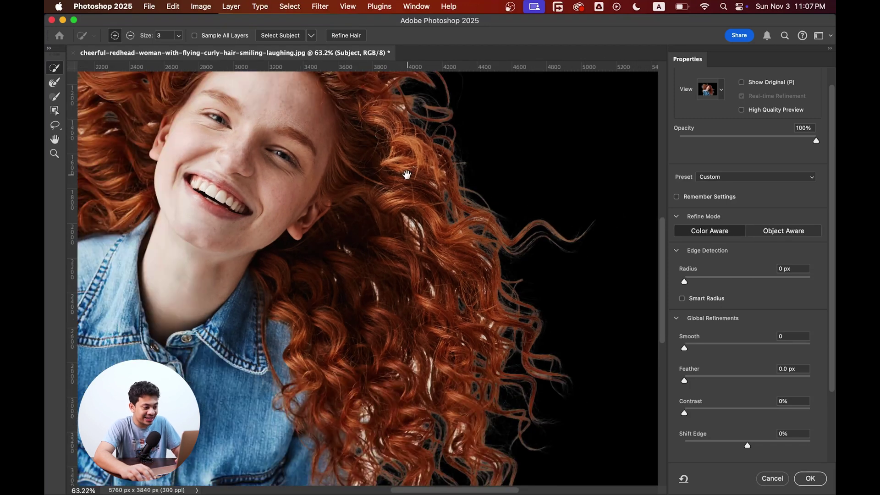
pyautogui.moveTo(406, 175); pyautogui.dragTo(390, 278)
pyautogui.moveTo(160, 260); pyautogui.dragTo(307, 224)
pyautogui.scroll(-2, 321, 215)
pyautogui.hscroll(4, 393, 232)
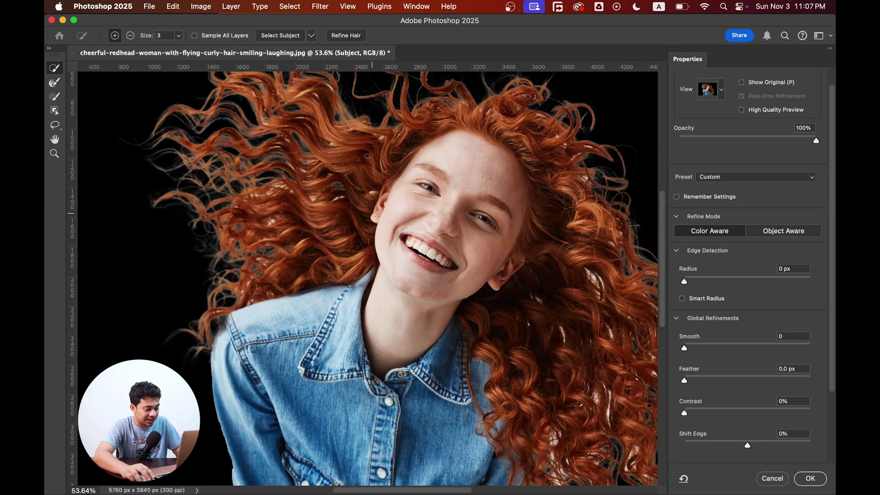
pyautogui.scroll(-2, 421, 219)
pyautogui.moveTo(421, 219); pyautogui.dragTo(432, 269)
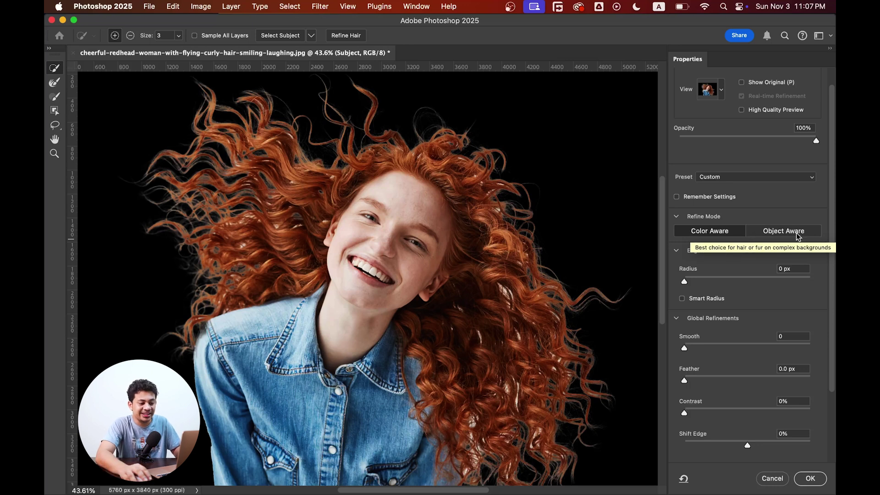
# - Run Refine Hair on the woman's selection and inspect the curls beside her face
pyautogui.scroll(1, 489, 257)
pyautogui.moveTo(489, 259); pyautogui.dragTo(480, 224)
pyautogui.scroll(-3, 479, 224)
pyautogui.hscroll(2, 479, 224)
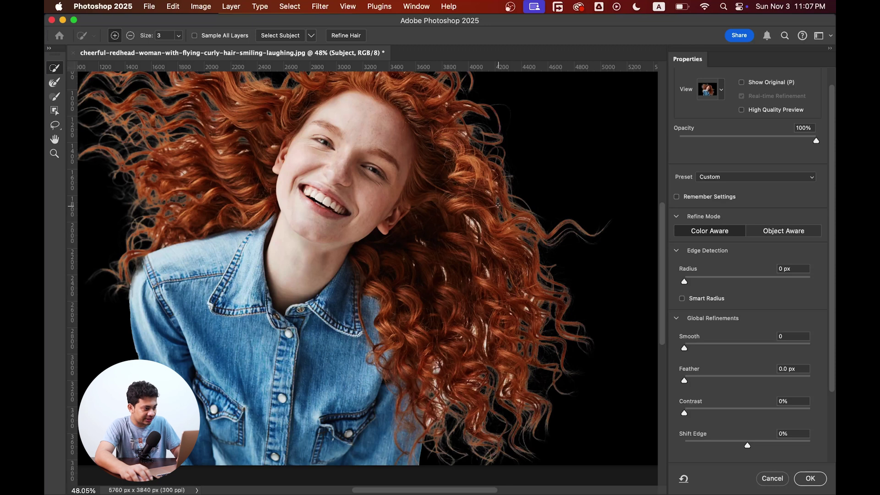
pyautogui.scroll(1, 435, 161)
pyautogui.hscroll(-1, 436, 161)
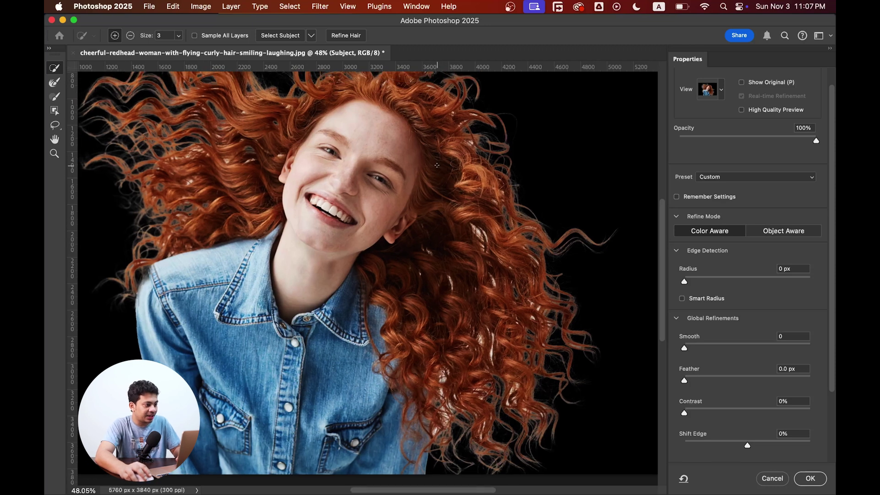
pyautogui.click(347, 36)
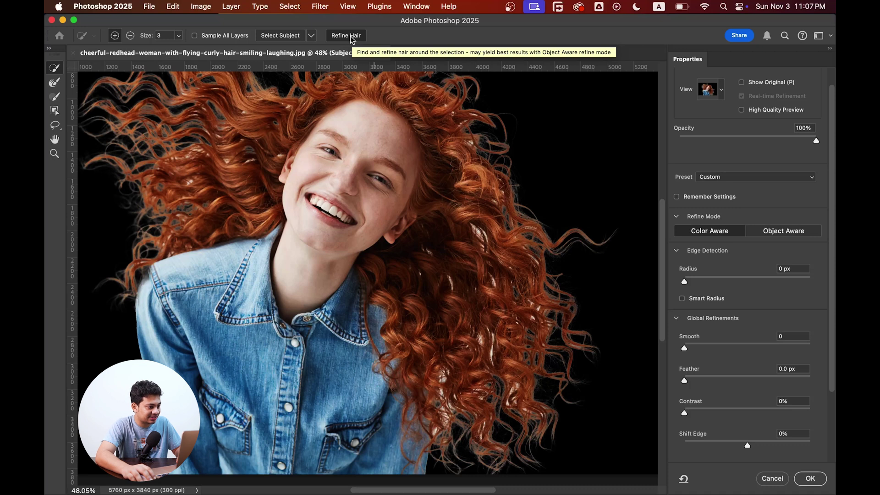
pyautogui.moveTo(428, 168); pyautogui.dragTo(459, 203)
pyautogui.moveTo(448, 163); pyautogui.dragTo(450, 198)
pyautogui.moveTo(480, 295); pyautogui.dragTo(517, 251)
# - Try Shift Edge at +100% and -8% to compare the hair outline, and return it to 0%
pyautogui.scroll(-4, 764, 291)
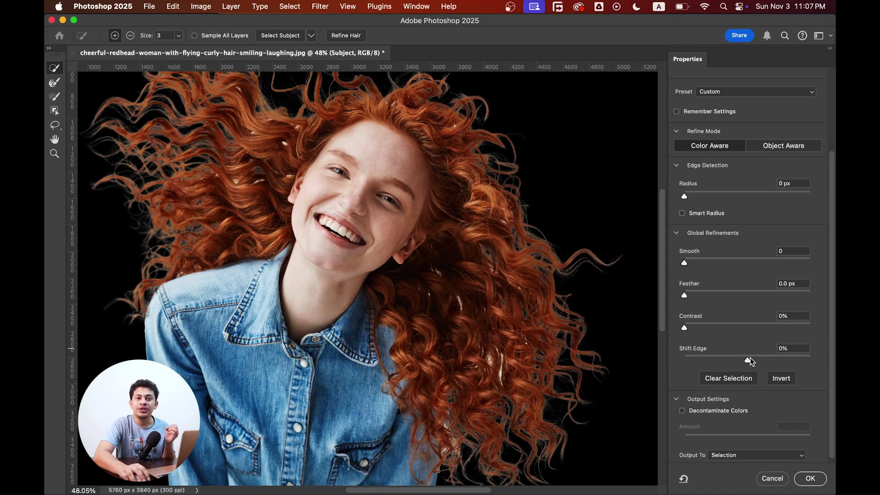
pyautogui.moveTo(748, 361); pyautogui.dragTo(830, 365)
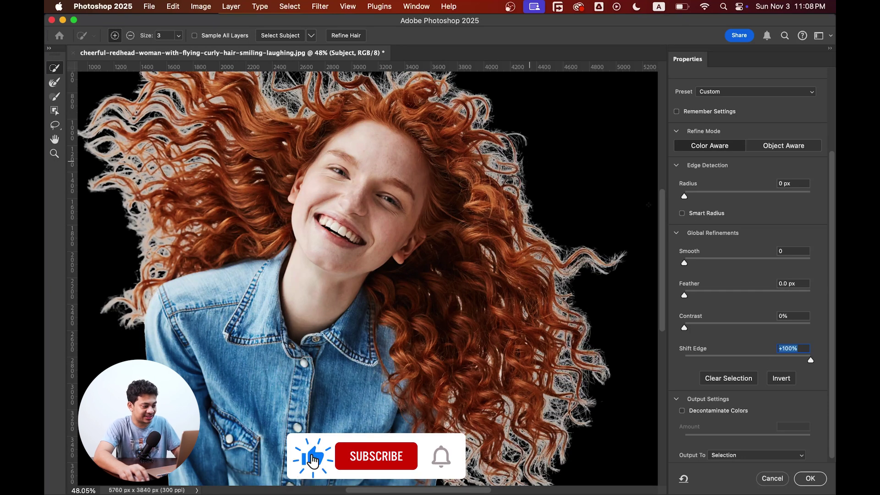
pyautogui.moveTo(753, 360)
pyautogui.mouseDown()
pyautogui.moveTo(727, 360)
pyautogui.moveTo(742, 360)
pyautogui.mouseUp()
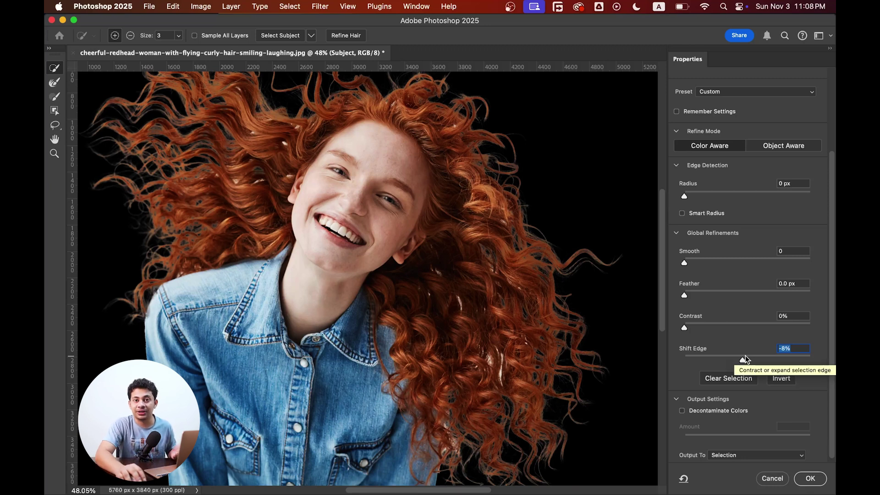
pyautogui.moveTo(746, 360); pyautogui.dragTo(745, 359)
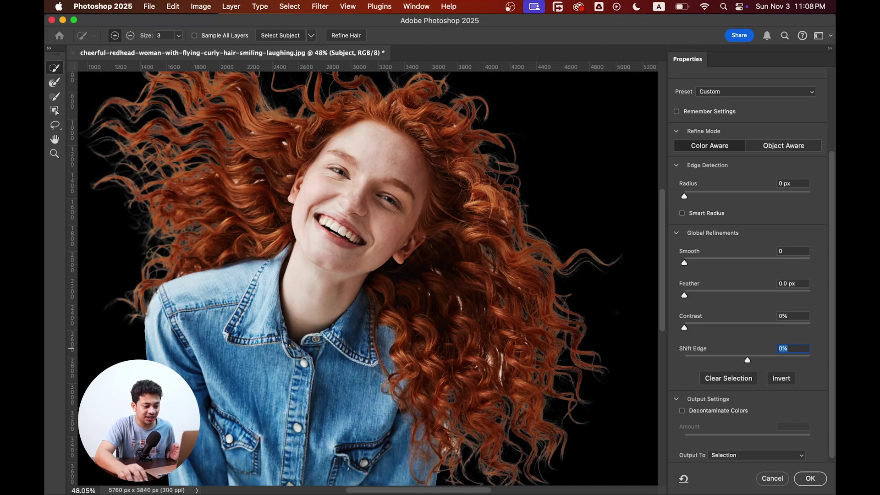
pyautogui.moveTo(748, 363); pyautogui.dragTo(748, 363)
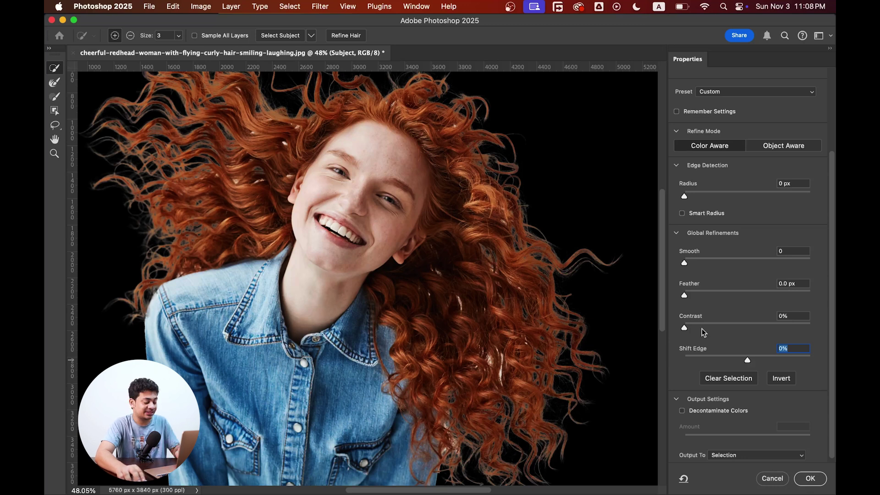
# - Enable Decontaminate Colors in the output settings and inspect the hair fringes around the woman
pyautogui.scroll(-5, 410, 281)
pyautogui.scroll(4, 472, 262)
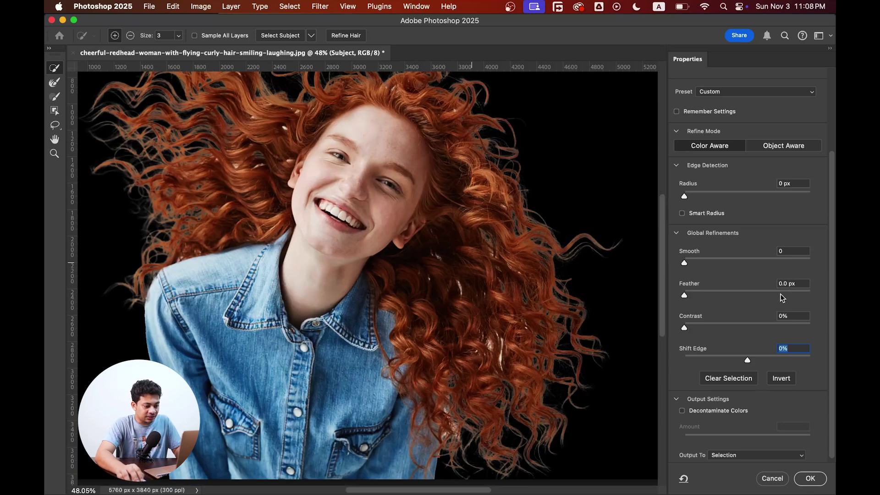
pyautogui.scroll(-1, 782, 298)
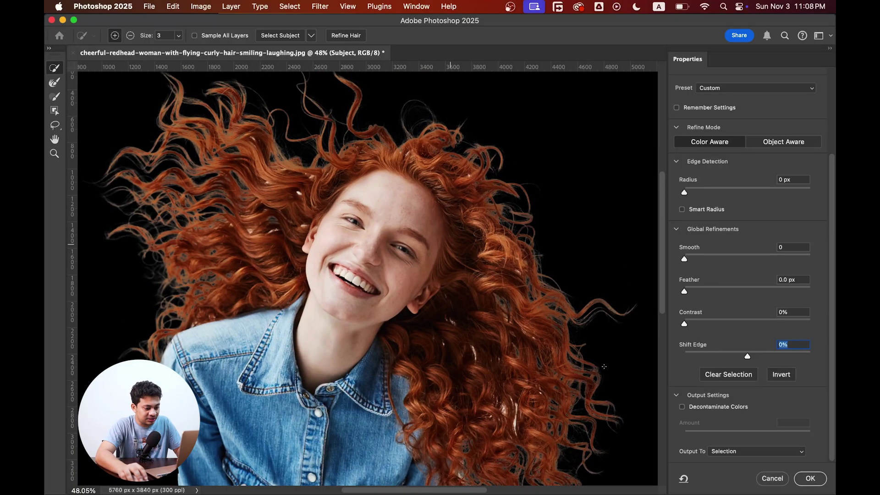
pyautogui.click(682, 407)
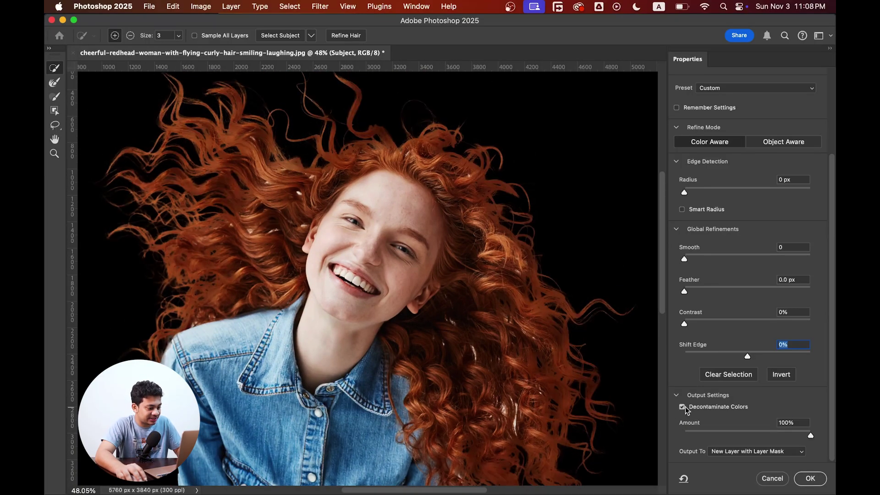
pyautogui.moveTo(568, 363); pyautogui.dragTo(546, 281)
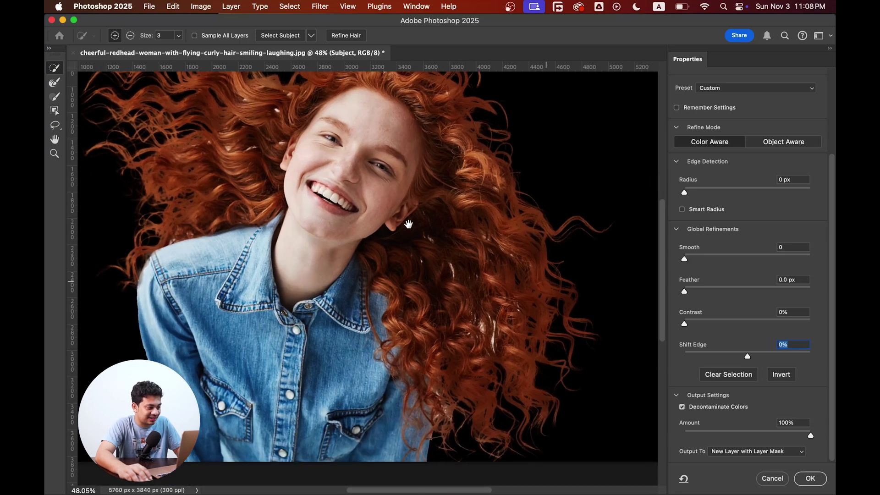
pyautogui.moveTo(409, 225)
pyautogui.mouseDown()
pyautogui.moveTo(421, 275)
pyautogui.moveTo(415, 243)
pyautogui.mouseUp()
pyautogui.scroll(1, 415, 242)
pyautogui.hscroll(1, 414, 243)
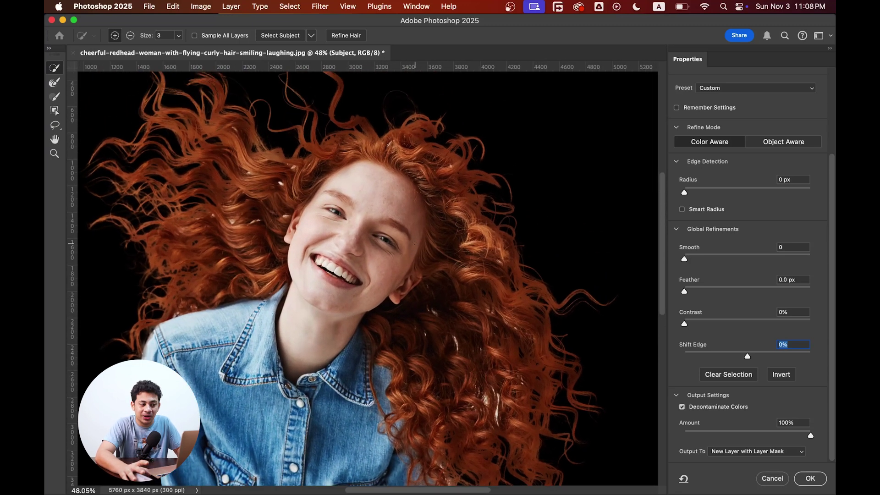
pyautogui.scroll(-5, 443, 303)
pyautogui.hscroll(1, 443, 303)
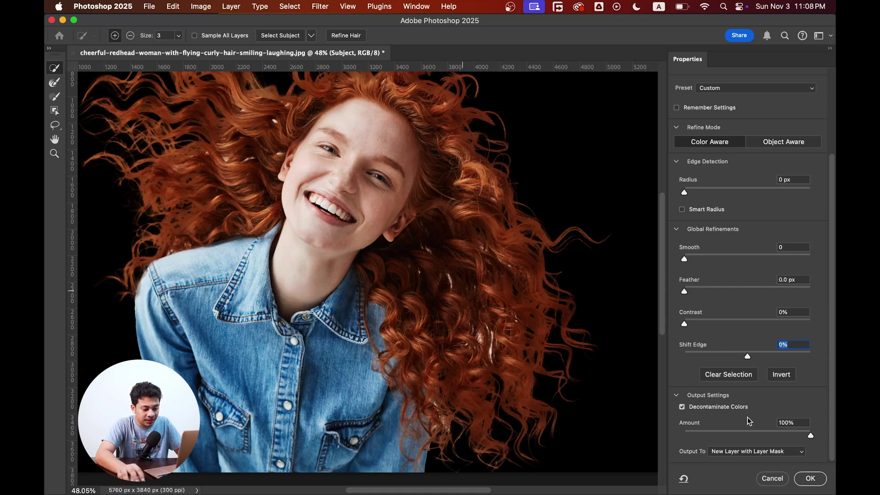
# - Set the Decontaminate Colors amount to 55% and review the hair of the whole cutout
pyautogui.click(752, 430)
pyautogui.click(750, 433)
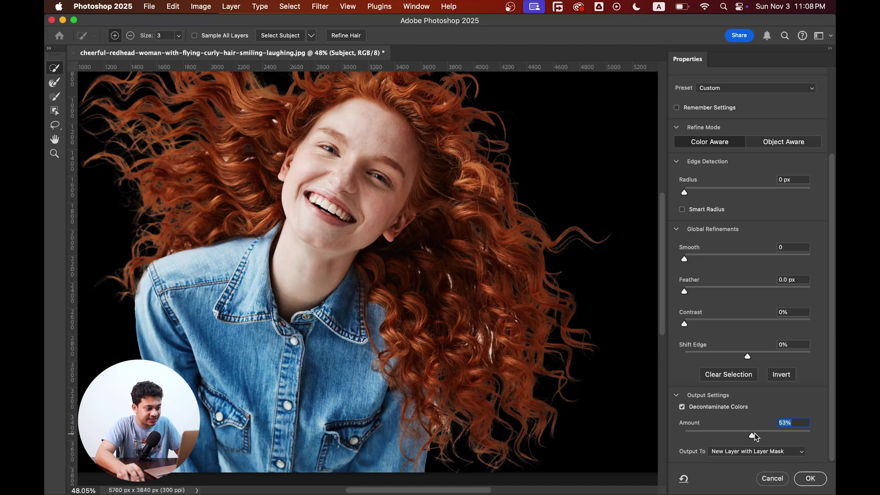
pyautogui.moveTo(751, 434); pyautogui.dragTo(753, 434)
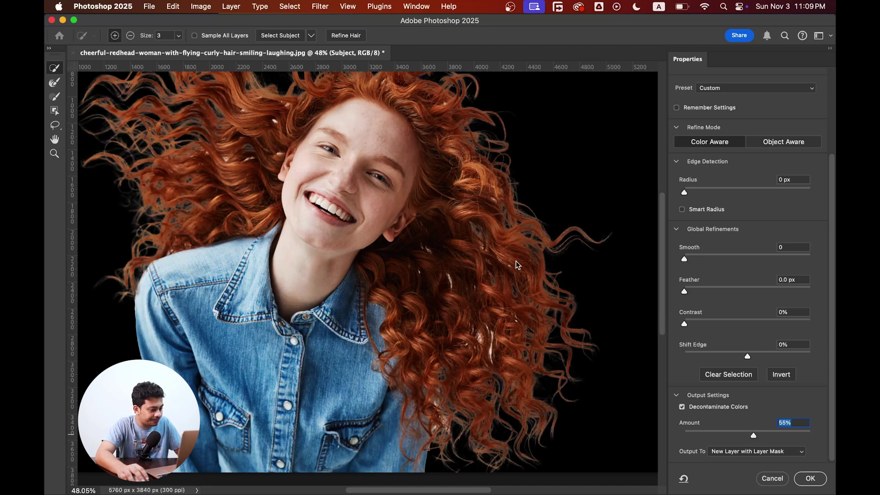
pyautogui.moveTo(359, 185); pyautogui.dragTo(428, 272)
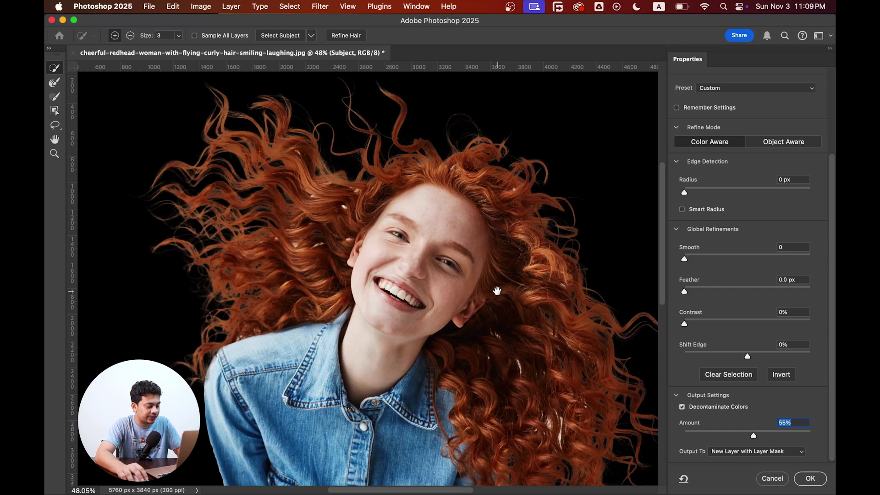
pyautogui.moveTo(498, 291); pyautogui.dragTo(461, 288)
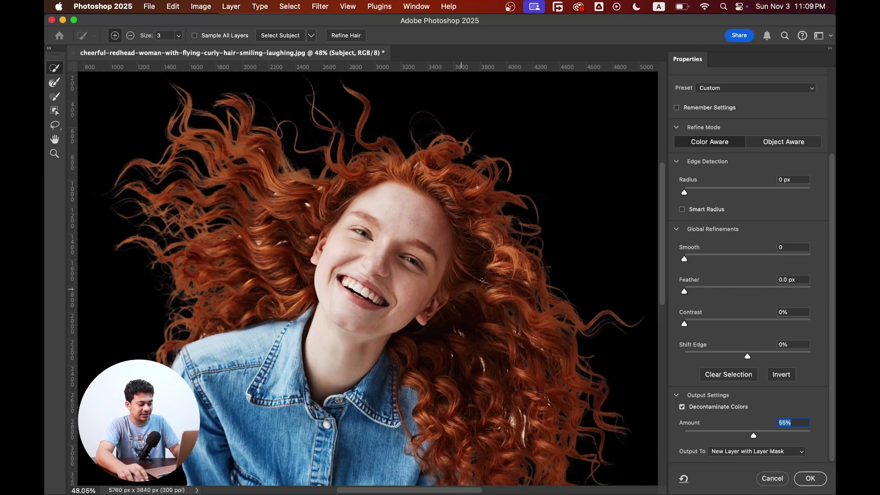
pyautogui.press('super+minus')
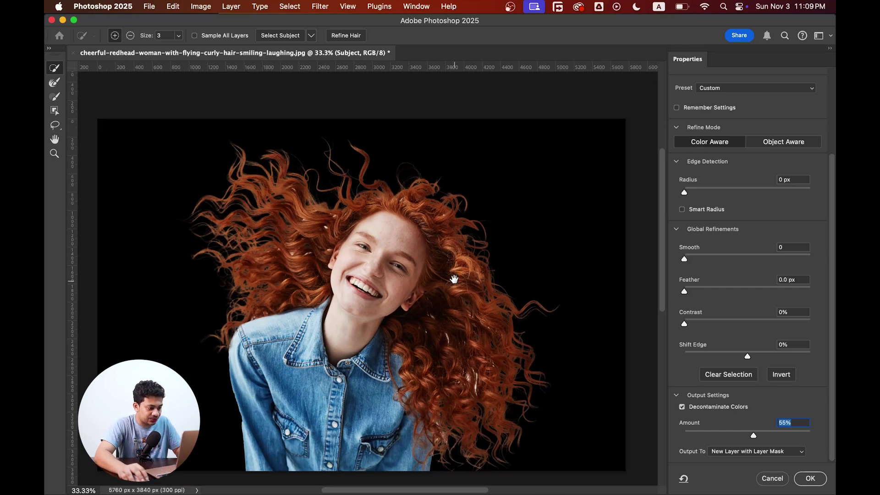
pyautogui.scroll(-1, 453, 265)
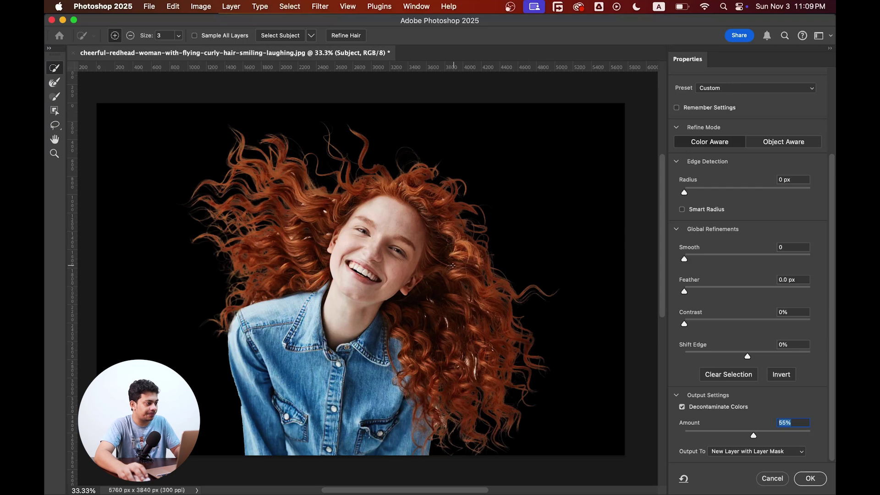
# - Paint with the Refine Edge Brush over the leftover light background patches in the curls beside the denim jacket
pyautogui.scroll(5, 464, 312)
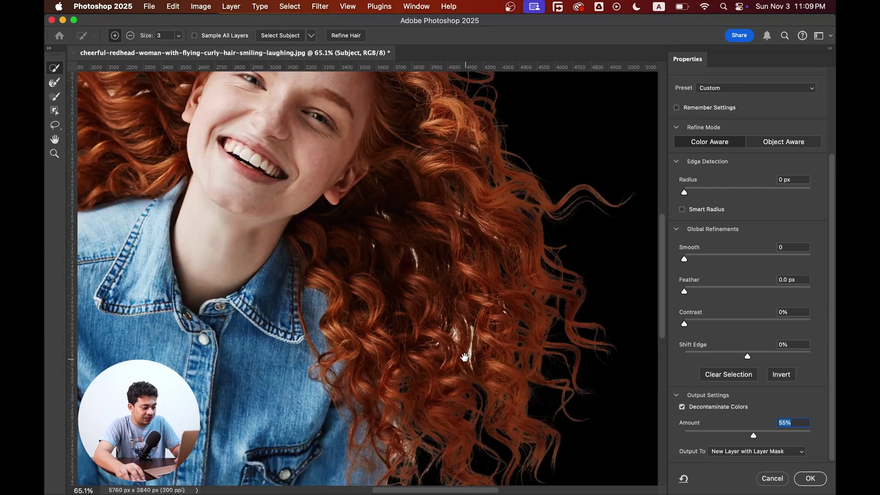
pyautogui.moveTo(458, 337); pyautogui.dragTo(449, 273)
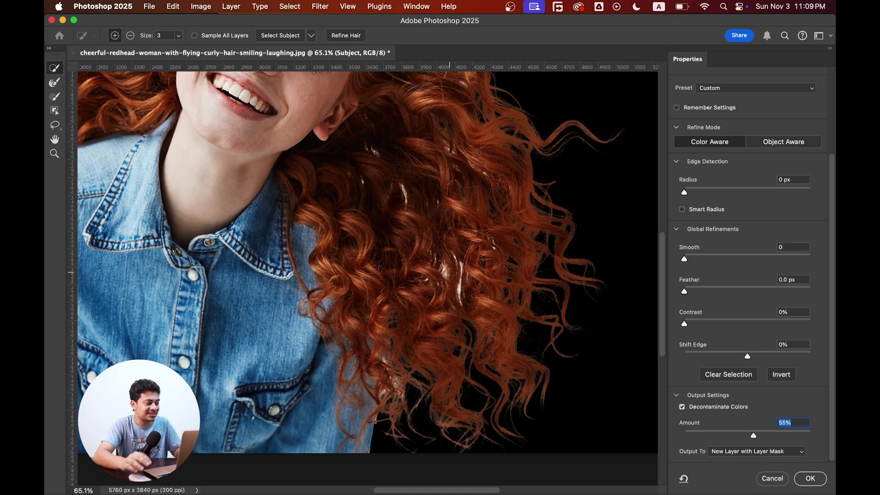
pyautogui.click(53, 85)
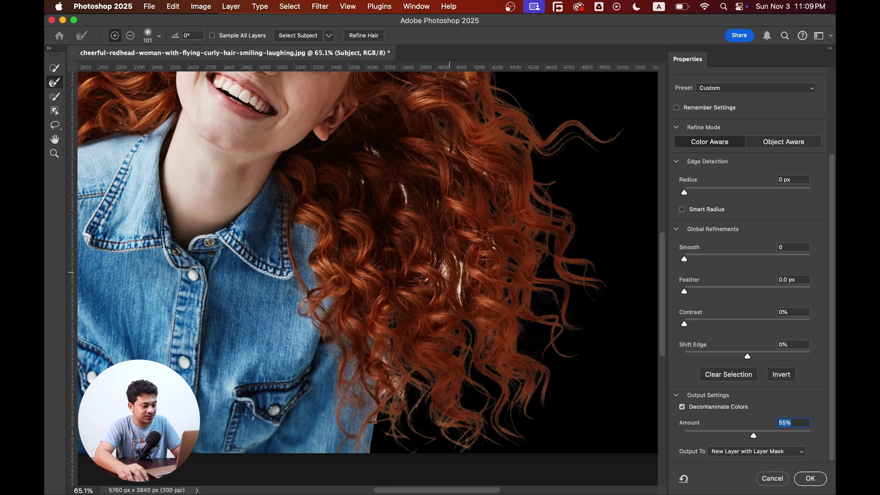
pyautogui.moveTo(474, 322); pyautogui.dragTo(472, 311)
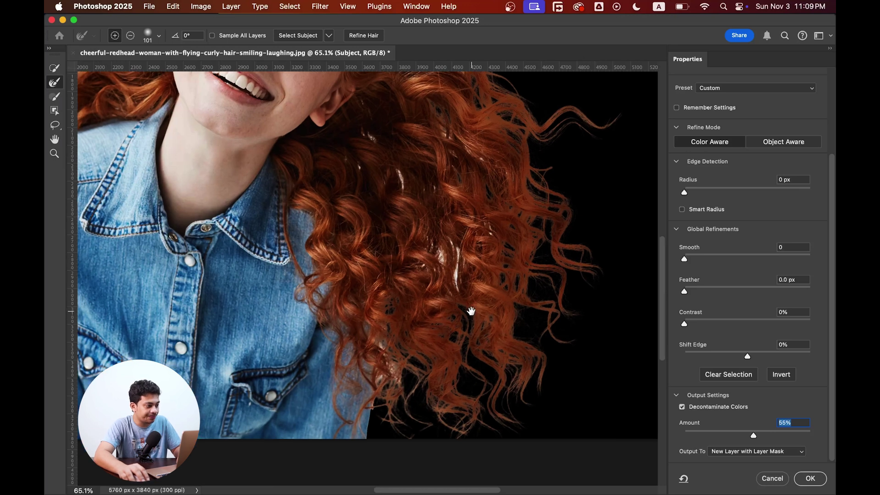
pyautogui.click(458, 253)
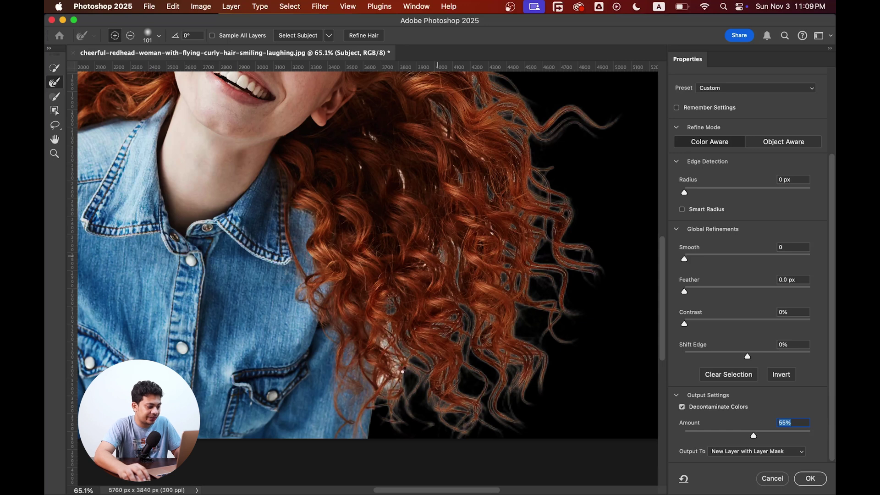
pyautogui.moveTo(386, 340)
pyautogui.mouseDown()
pyautogui.moveTo(397, 362)
pyautogui.moveTo(389, 379)
pyautogui.mouseUp()
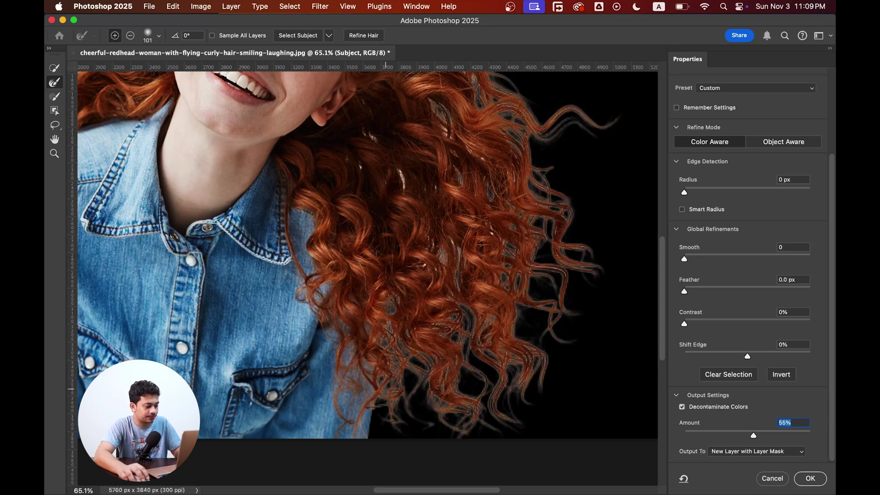
pyautogui.moveTo(455, 263); pyautogui.dragTo(419, 262)
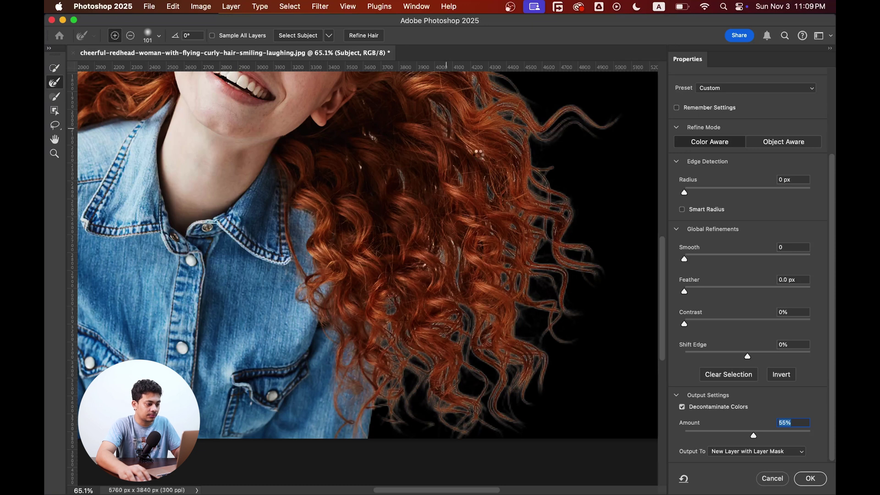
# - Paint with the Refine Edge Brush over the remaining light patches in the curls above the forehead and beside the face
pyautogui.moveTo(481, 172); pyautogui.dragTo(497, 272)
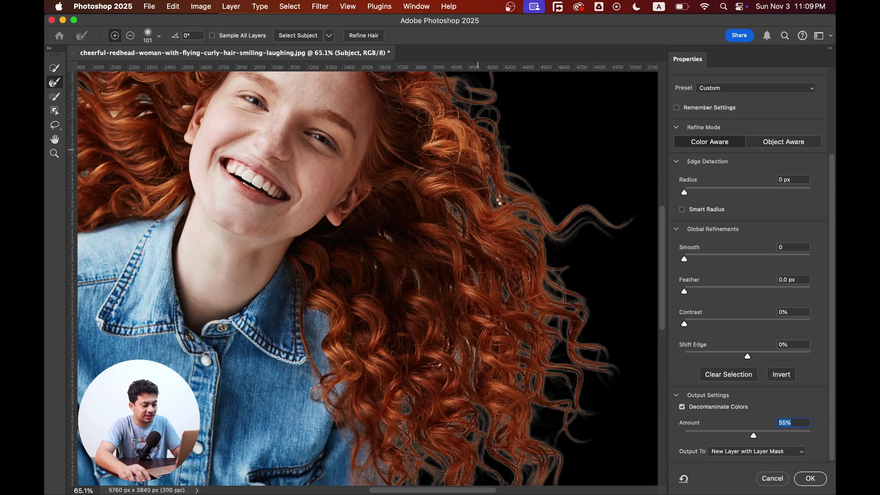
pyautogui.moveTo(468, 245); pyautogui.dragTo(480, 353)
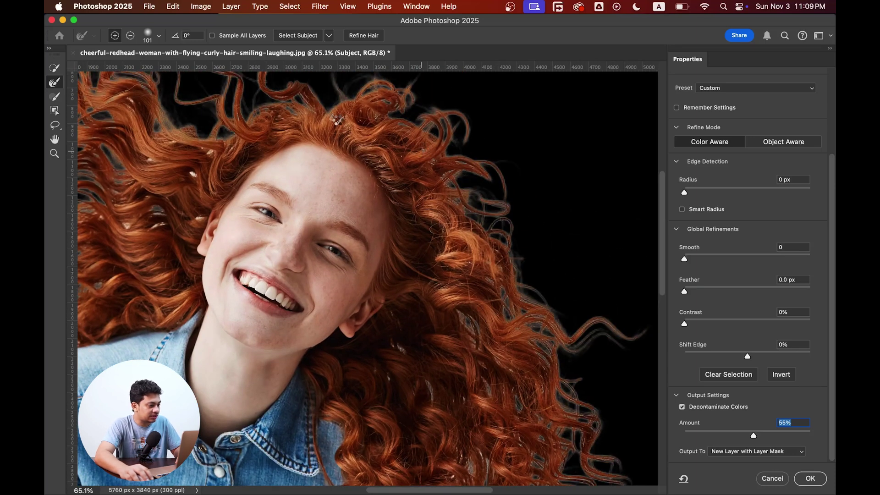
pyautogui.moveTo(339, 119); pyautogui.dragTo(342, 113)
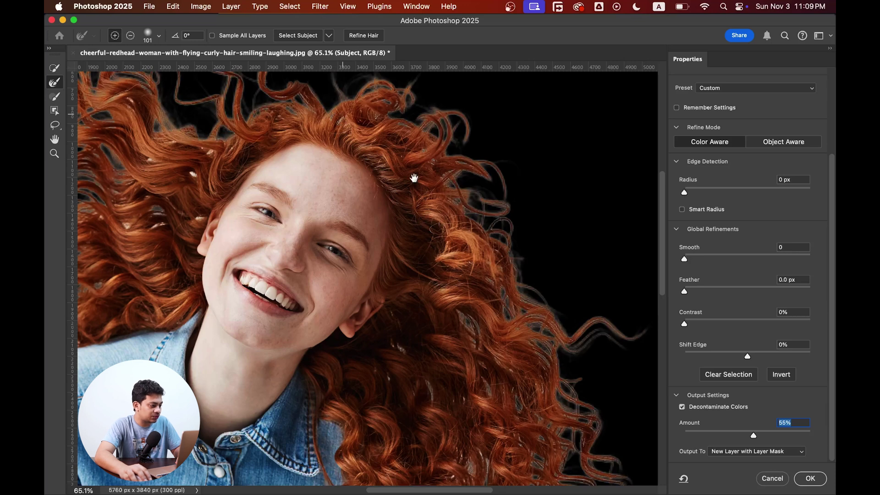
pyautogui.moveTo(206, 163); pyautogui.dragTo(352, 203)
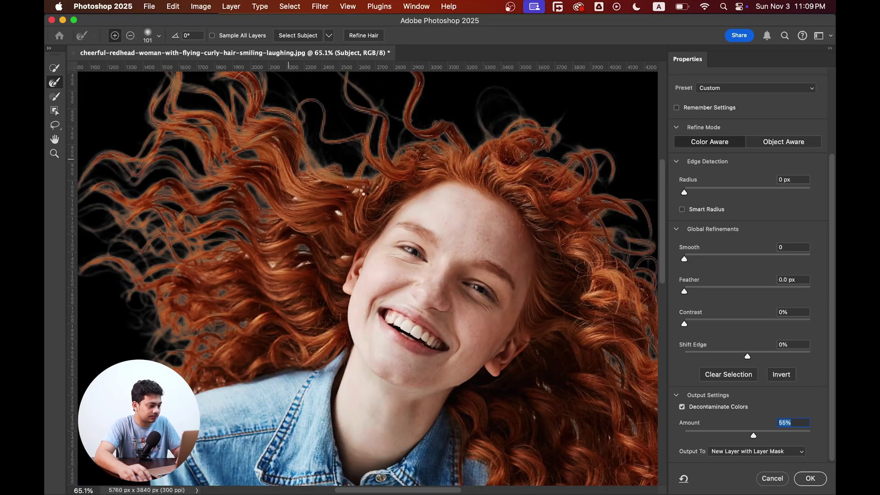
pyautogui.moveTo(249, 258)
pyautogui.mouseDown()
pyautogui.moveTo(221, 258)
pyautogui.moveTo(253, 254)
pyautogui.mouseUp()
pyautogui.moveTo(208, 305)
pyautogui.mouseDown()
pyautogui.moveTo(284, 197)
pyautogui.moveTo(268, 279)
pyautogui.mouseUp()
pyautogui.moveTo(296, 165); pyautogui.dragTo(257, 246)
pyautogui.moveTo(349, 225); pyautogui.dragTo(257, 177)
pyautogui.scroll(-5, 397, 222)
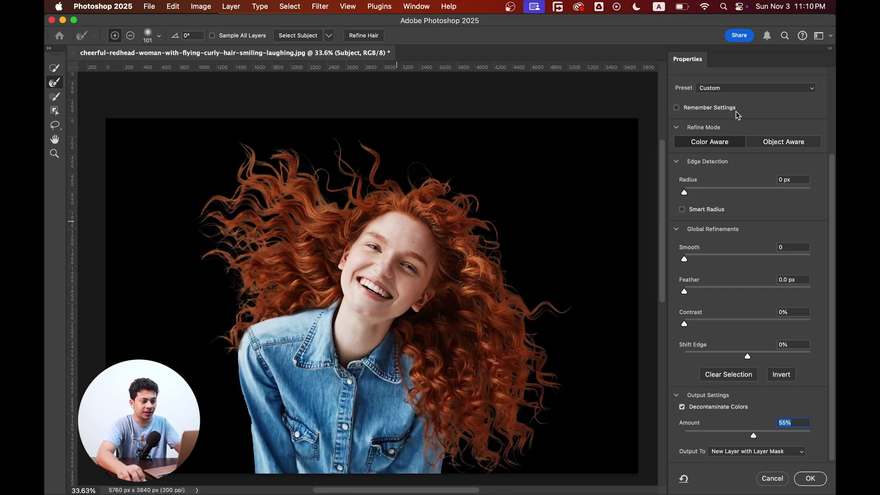
# - Change the Select and Mask preview to On Layers to show the cutout over the textured background
pyautogui.scroll(3, 728, 112)
pyautogui.click(721, 110)
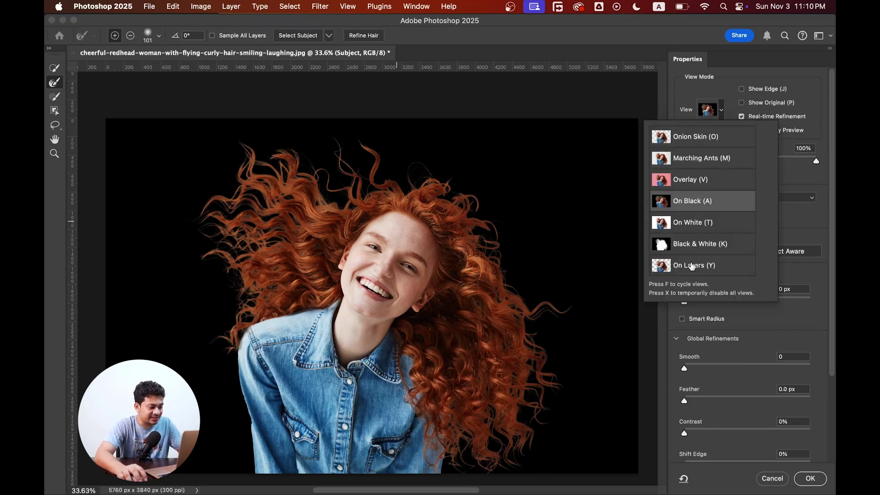
pyautogui.click(692, 266)
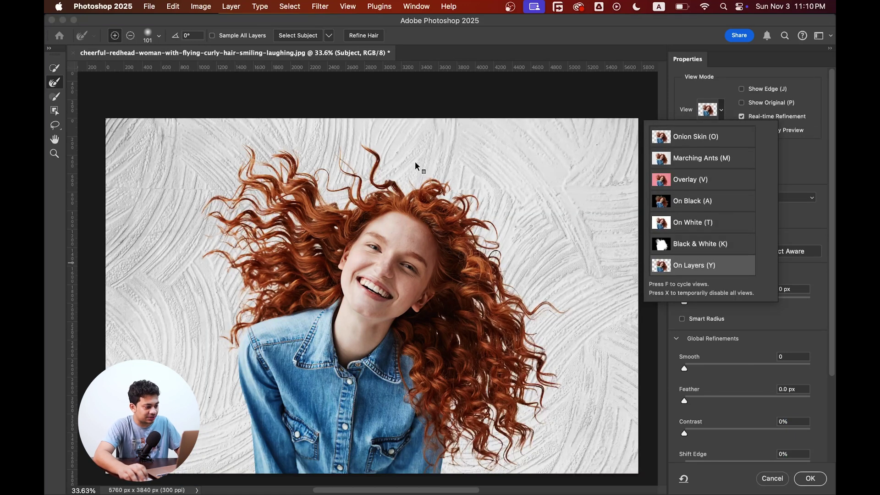
# - Examine the flying curls on both sides of the woman's head against the textured background
pyautogui.scroll(5, 414, 161)
pyautogui.moveTo(313, 150); pyautogui.dragTo(425, 179)
pyautogui.moveTo(178, 277); pyautogui.dragTo(196, 232)
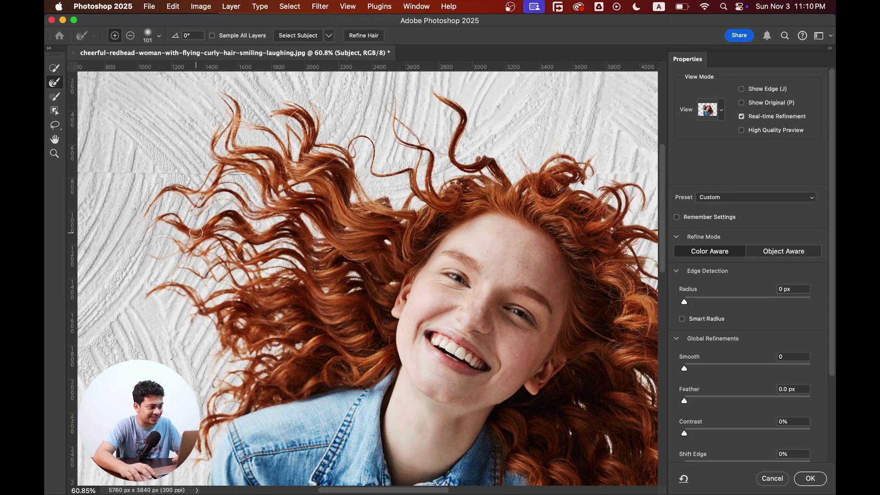
pyautogui.scroll(3, 370, 205)
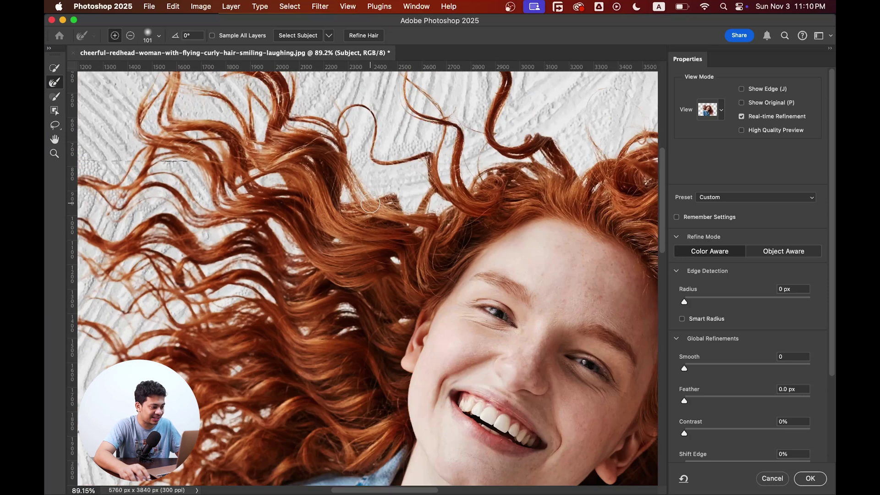
pyautogui.scroll(-10, 380, 226)
pyautogui.hscroll(15, 367, 252)
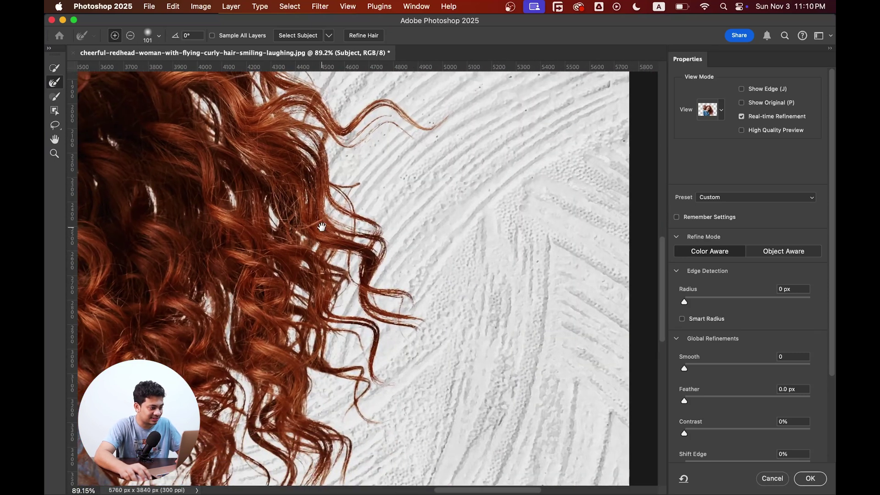
pyautogui.hscroll(-5, 322, 227)
pyautogui.scroll(8, 318, 215)
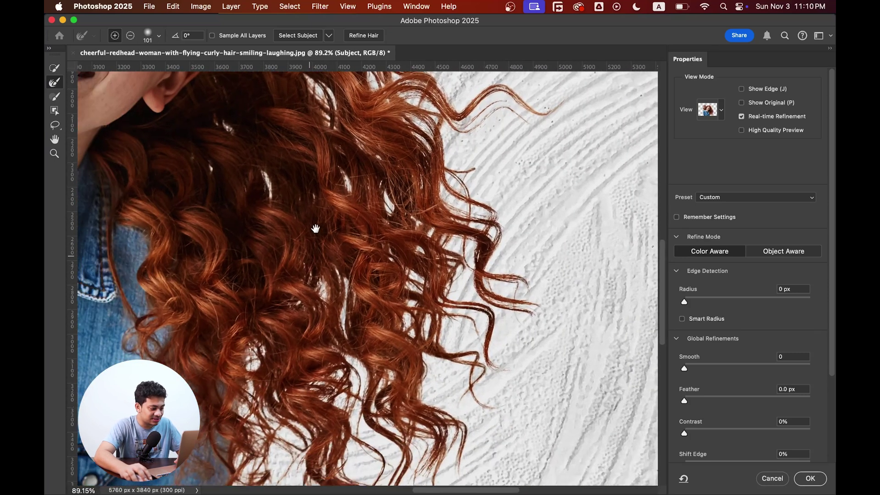
pyautogui.moveTo(316, 408); pyautogui.dragTo(325, 266)
pyautogui.moveTo(298, 158); pyautogui.dragTo(342, 370)
pyautogui.press('super+0')
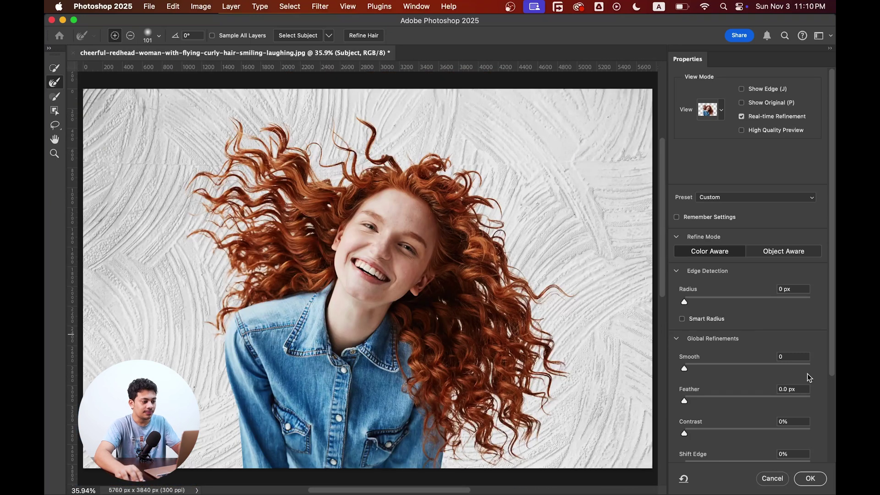
# - Output the refined selection as New Layer with Layer Mask and apply Select and Mask
pyautogui.scroll(-5, 769, 339)
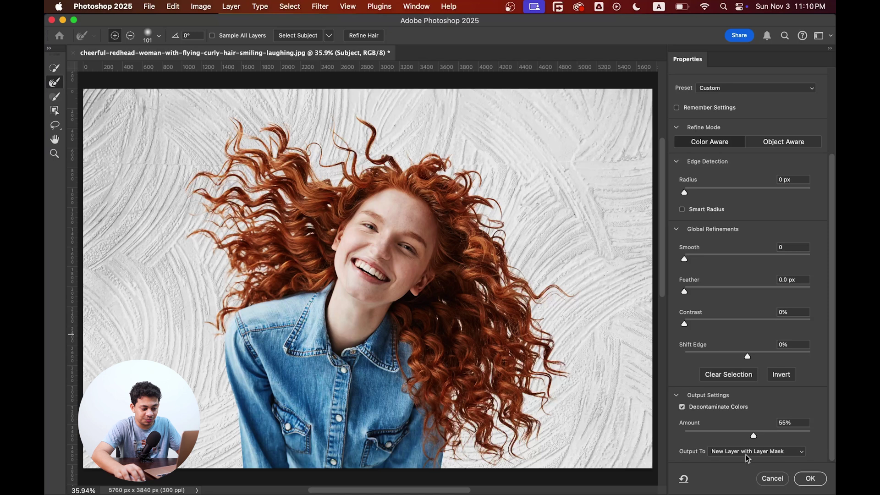
pyautogui.click(747, 454)
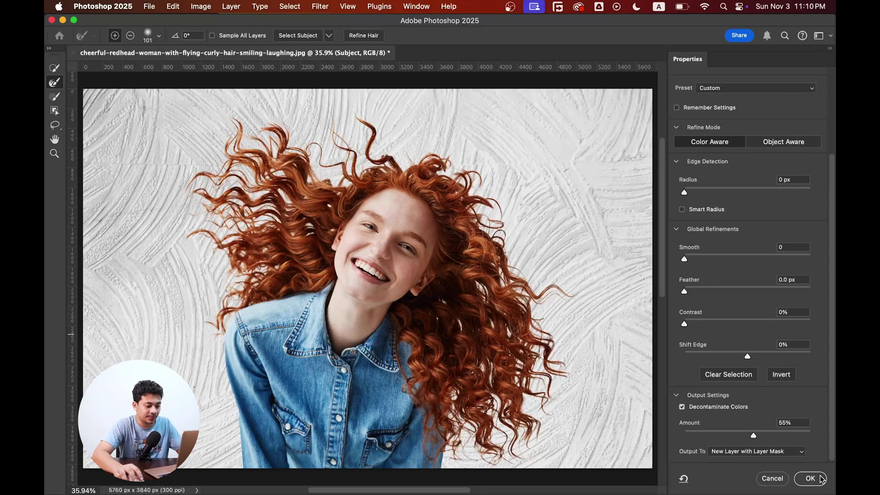
pyautogui.click(811, 478)
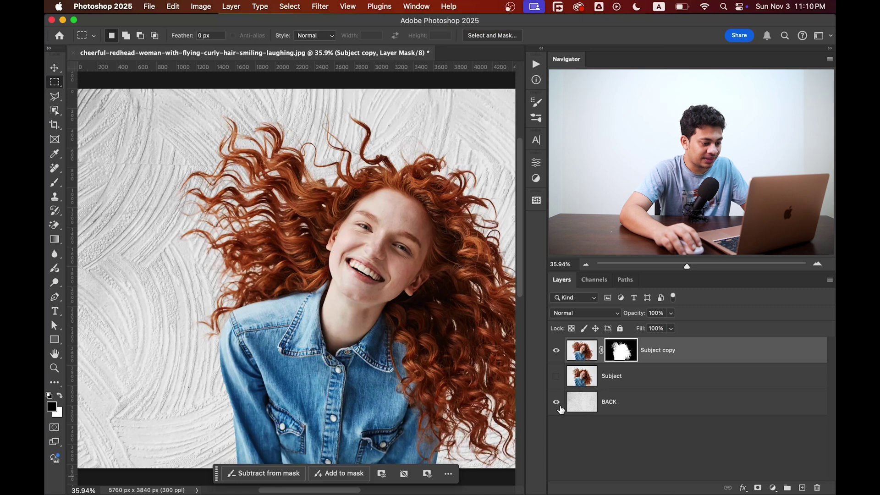
# - Hide the BACK layer to check the cutout's hair edges on transparency, and show the layer again
pyautogui.click(556, 402)
pyautogui.press('super+plus')
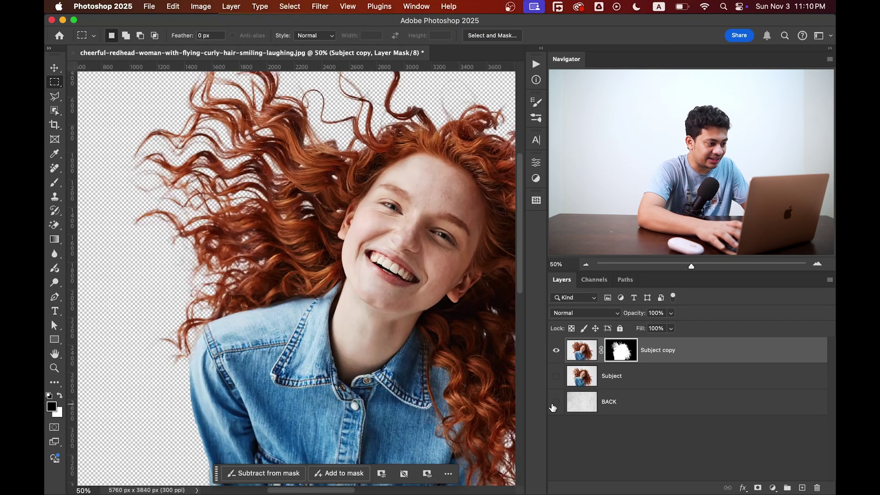
pyautogui.moveTo(393, 232); pyautogui.dragTo(254, 192)
pyautogui.click(556, 402)
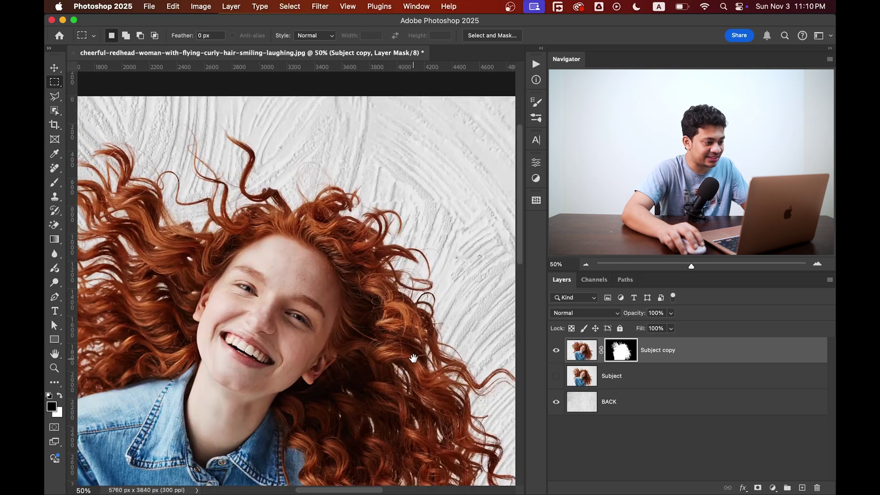
pyautogui.press('super+0')
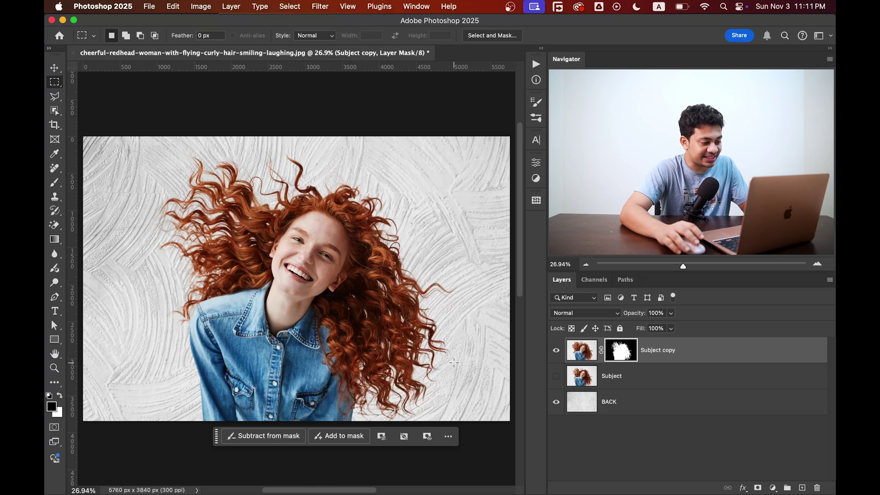
# - Display the Subject copy layer mask on its own and examine the strands above the head and in the upper curls
pyautogui.keyDown('alt'); pyautogui.click(626, 354); pyautogui.keyUp('alt')
pyautogui.scroll(3, 291, 178)
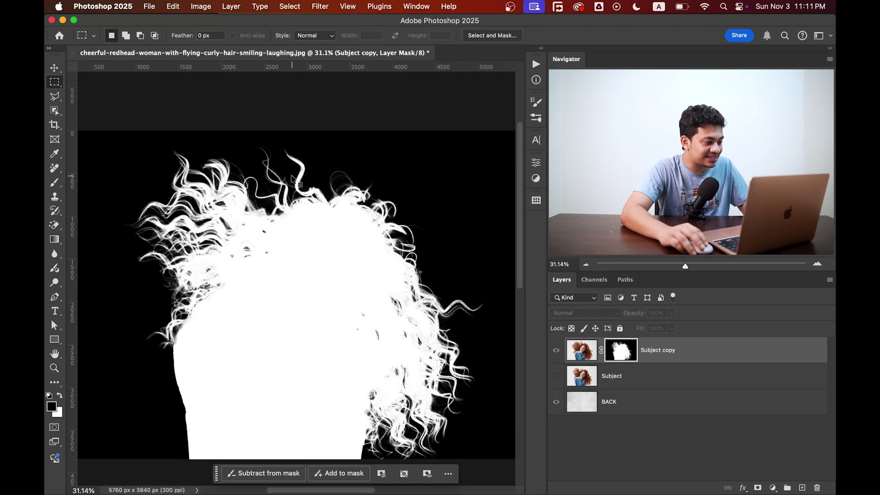
pyautogui.scroll(10, 291, 221)
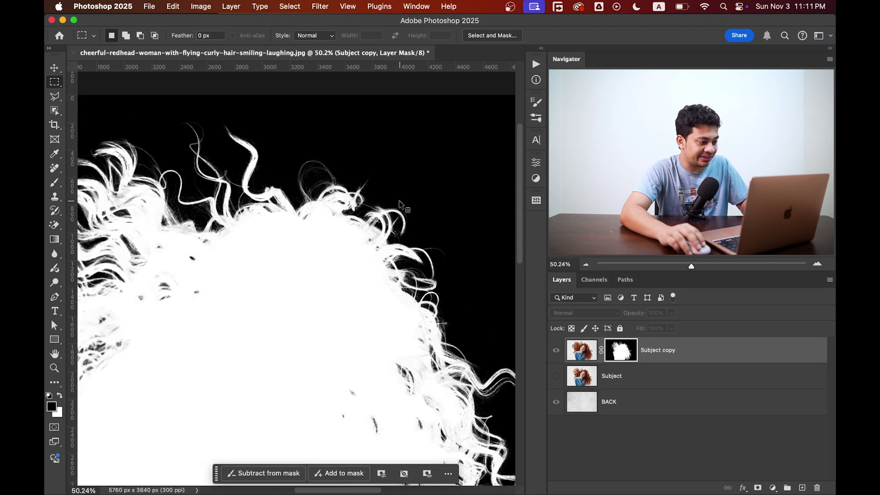
pyautogui.moveTo(196, 195); pyautogui.dragTo(279, 230)
pyautogui.moveTo(172, 330); pyautogui.dragTo(253, 309)
pyautogui.scroll(-6, 254, 308)
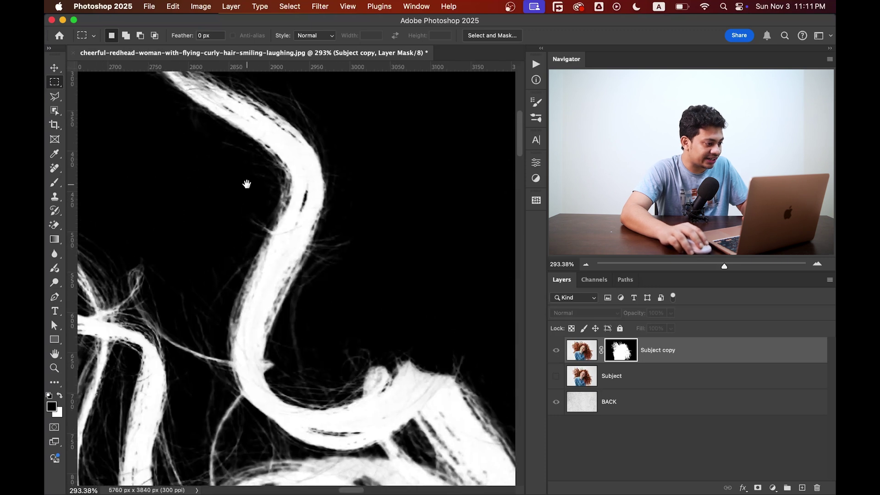
pyautogui.hscroll(-10, 277, 295)
pyautogui.scroll(4, 277, 295)
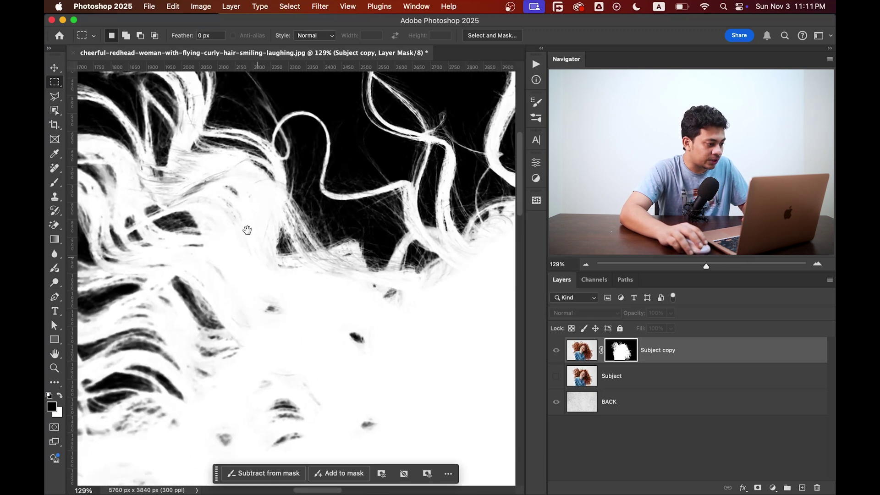
pyautogui.hscroll(-2, 317, 226)
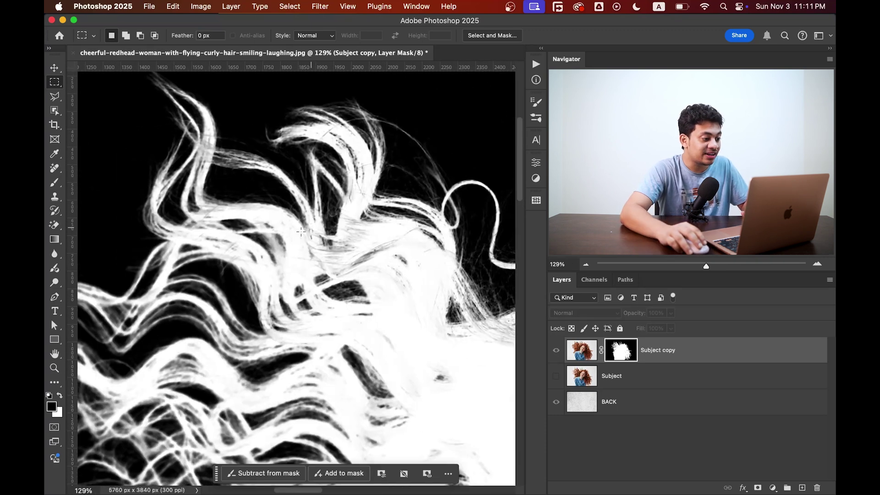
pyautogui.moveTo(194, 249); pyautogui.dragTo(324, 224)
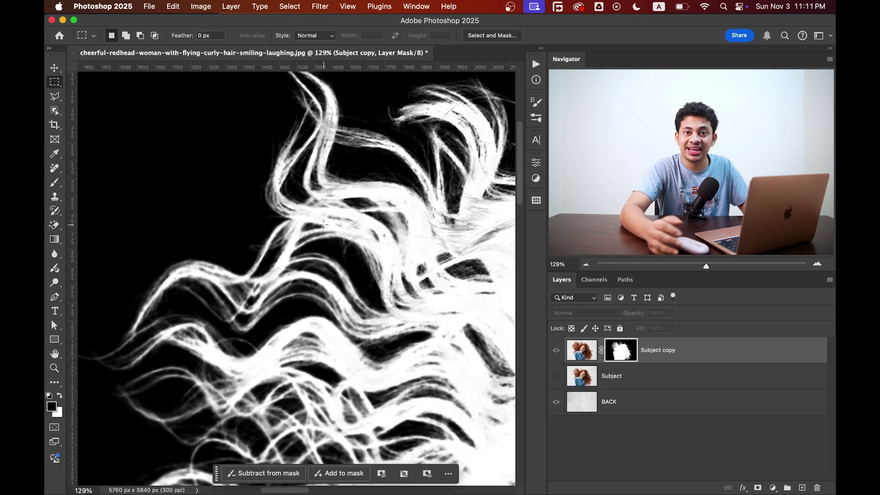
# - Examine the mask along the lower left curls of the image, down to where the hair meets the shoulder
pyautogui.scroll(-5, 258, 263)
pyautogui.hscroll(3, 257, 262)
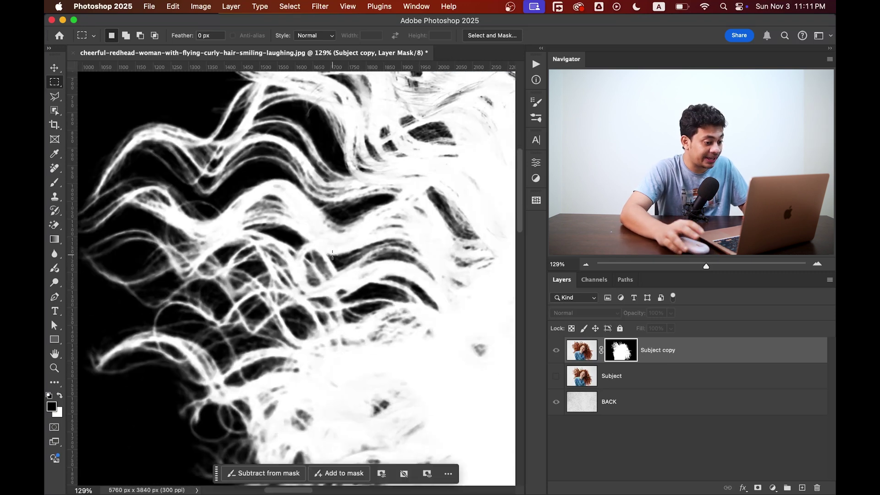
pyautogui.scroll(-6, 333, 255)
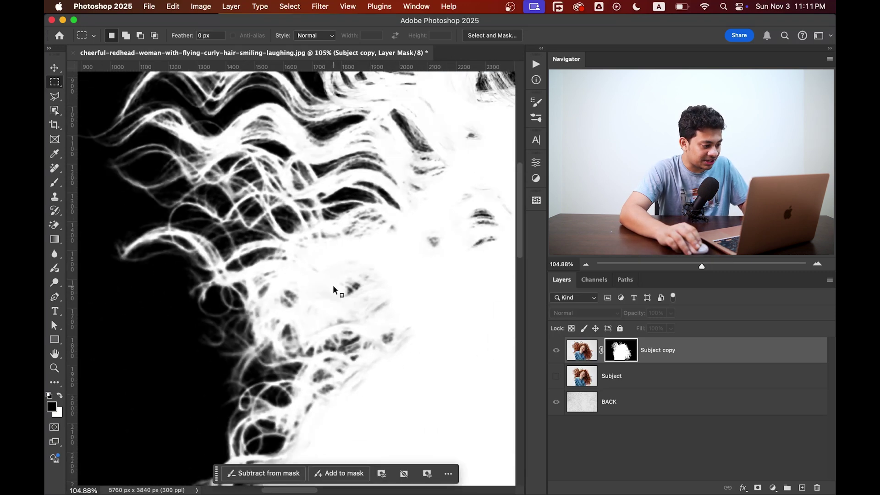
pyautogui.scroll(3, 376, 355)
pyautogui.scroll(4, 294, 236)
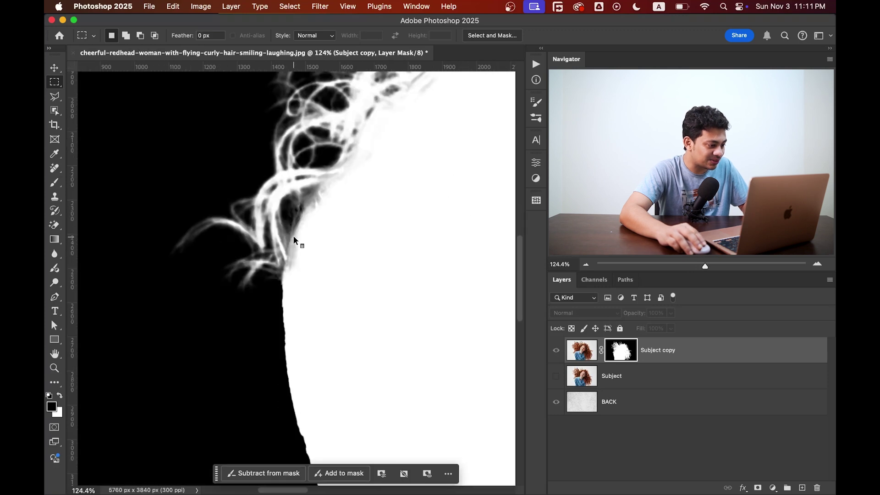
pyautogui.scroll(1, 278, 217)
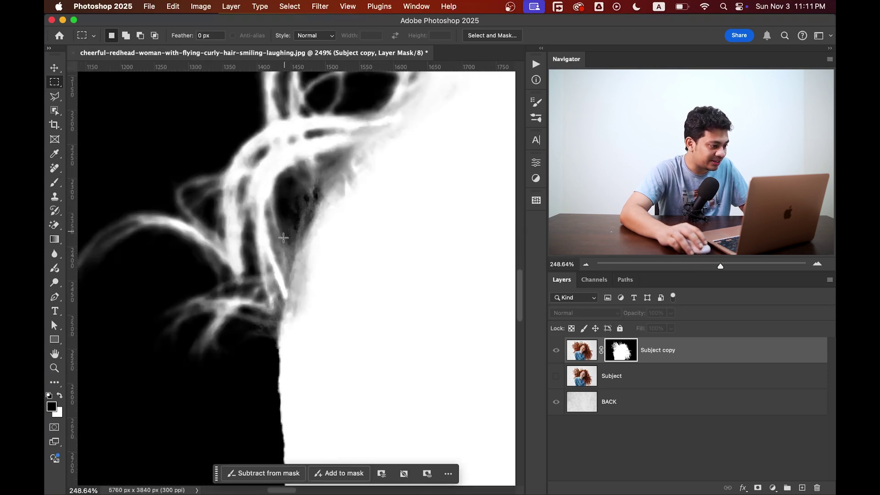
pyautogui.scroll(1, 291, 228)
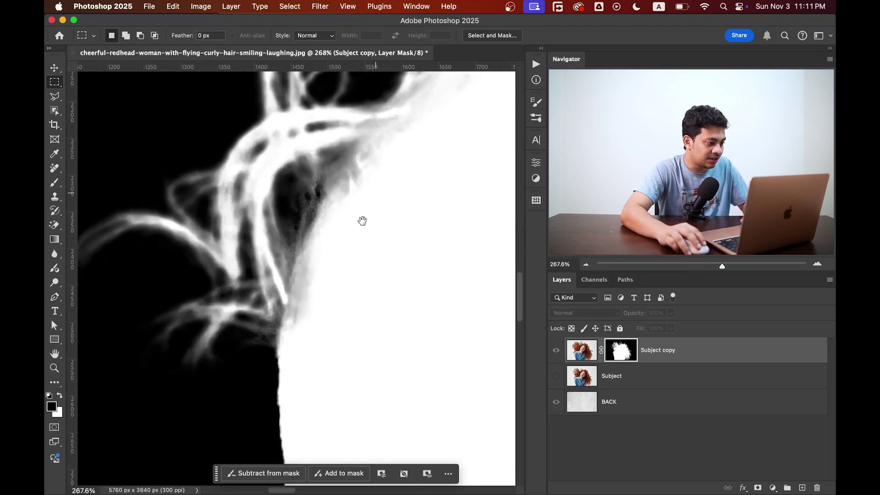
pyautogui.moveTo(377, 190); pyautogui.dragTo(304, 299)
# - Examine the mask's fine strands and dark gaps in the curls along the image's right side
pyautogui.moveTo(436, 214); pyautogui.dragTo(255, 216)
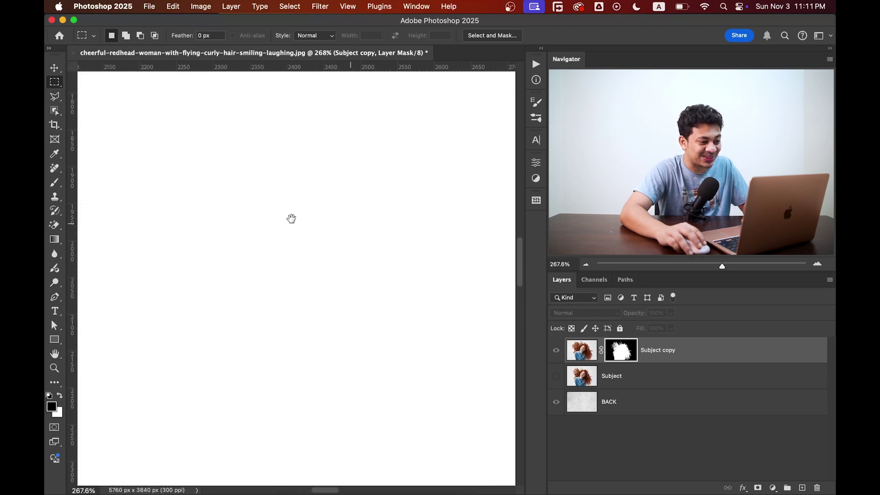
pyautogui.scroll(-5, 405, 231)
pyautogui.moveTo(408, 234); pyautogui.dragTo(332, 268)
pyautogui.scroll(10, 417, 212)
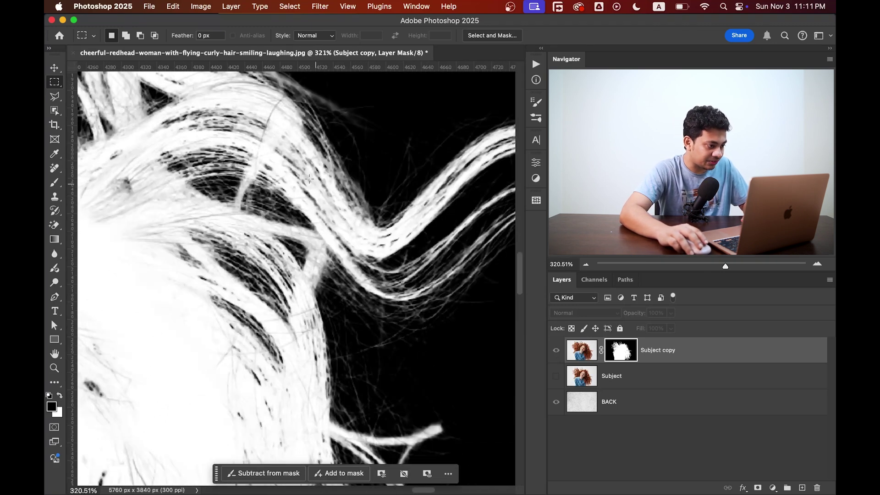
pyautogui.scroll(-5, 308, 179)
pyautogui.moveTo(369, 310); pyautogui.dragTo(371, 289)
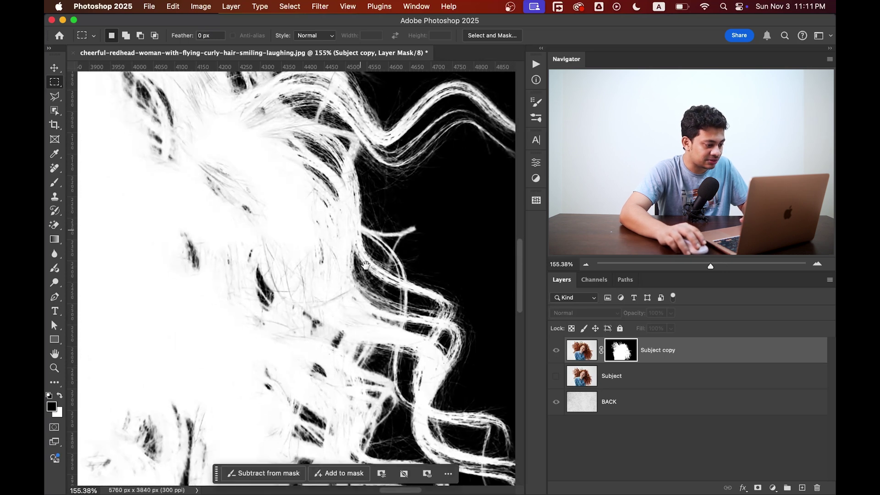
pyautogui.moveTo(373, 336); pyautogui.dragTo(388, 249)
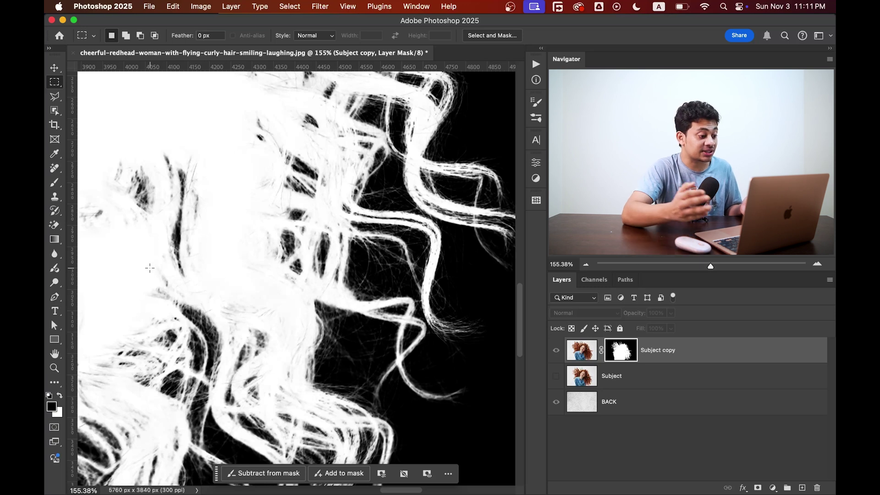
# - Set up the Brush with black paint, Overlay mode, 100% opacity and 5% flow for the Subject copy mask
pyautogui.click(52, 182)
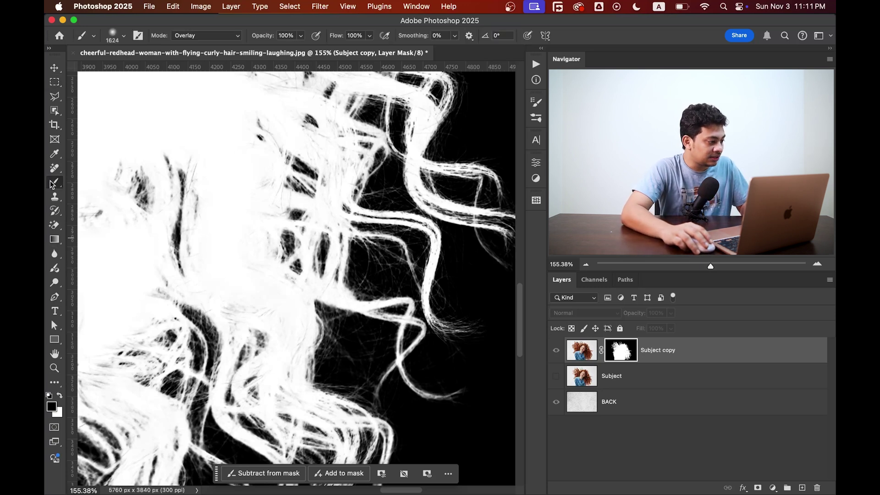
pyautogui.rightClick(58, 184)
pyautogui.click(90, 181)
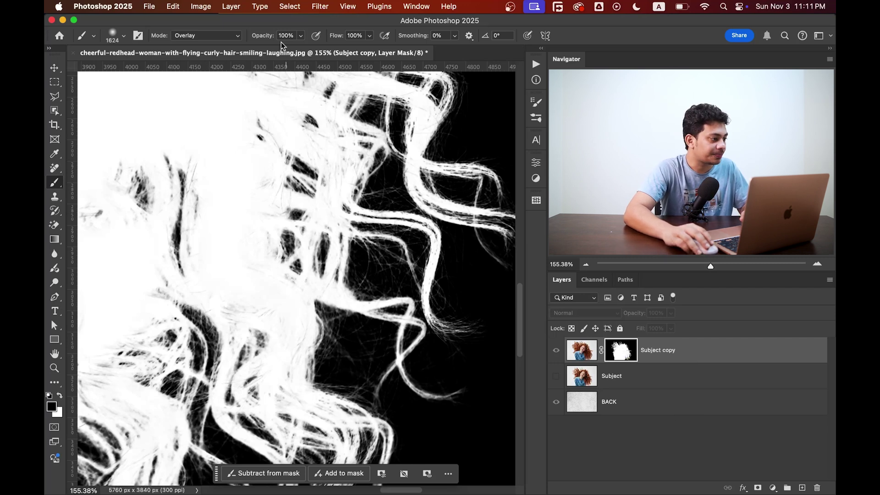
pyautogui.click(230, 33)
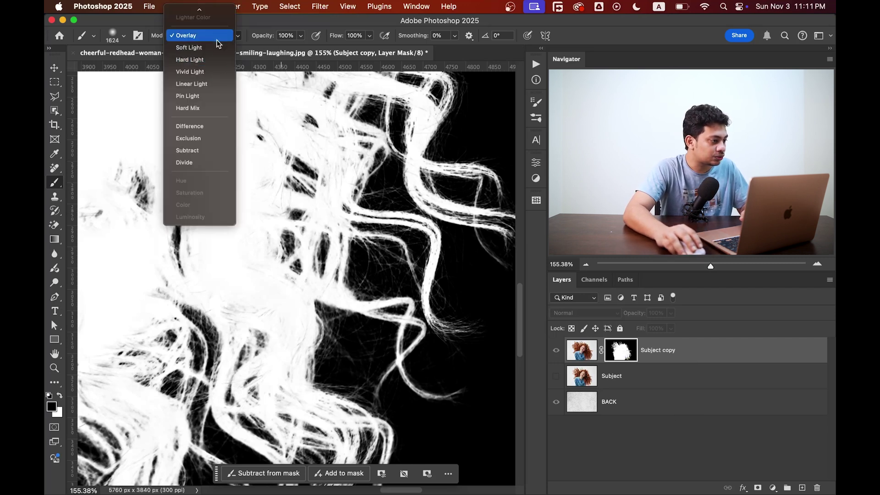
pyautogui.click(217, 40)
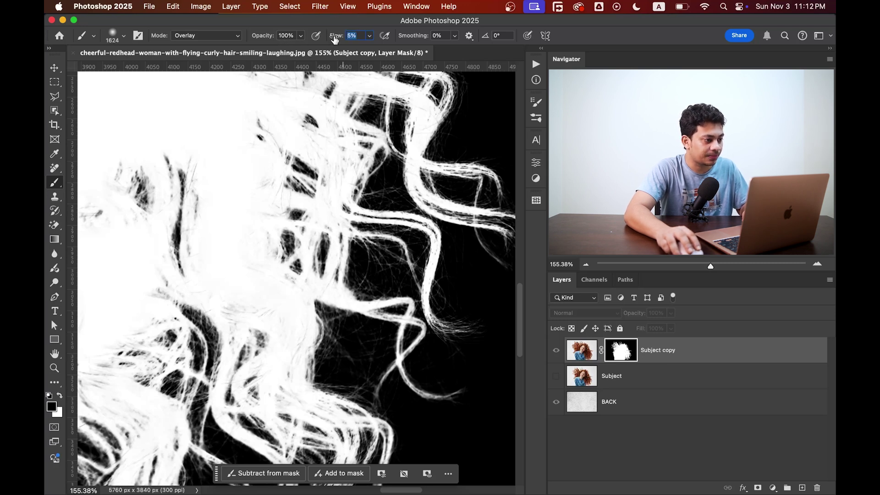
# - Paint black on the mask with a 160 px brush to darken the gray gaps in the lower curls near the shoulder
pyautogui.scroll(-4, 312, 205)
pyautogui.moveTo(309, 237)
pyautogui.mouseDown()
pyautogui.moveTo(321, 242)
pyautogui.moveTo(118, 239)
pyautogui.mouseUp()
pyautogui.moveTo(305, 239)
pyautogui.mouseDown()
pyautogui.moveTo(222, 244)
pyautogui.moveTo(215, 234)
pyautogui.mouseUp()
pyautogui.scroll(-5, 225, 266)
pyautogui.hscroll(-5, 225, 266)
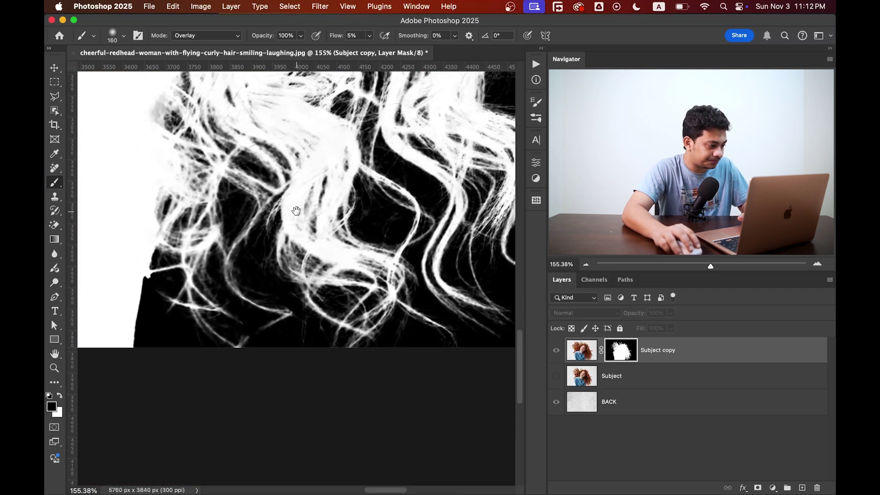
pyautogui.scroll(3, 225, 266)
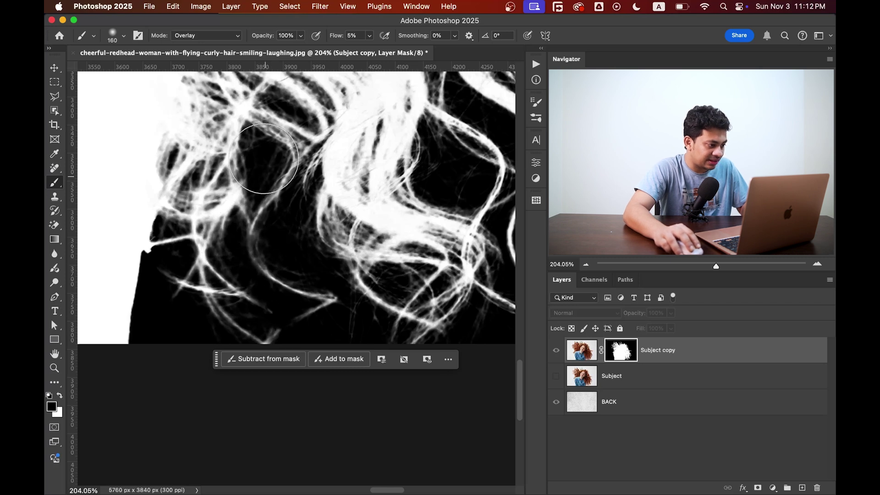
pyautogui.scroll(2, 362, 240)
pyautogui.hscroll(4, 362, 241)
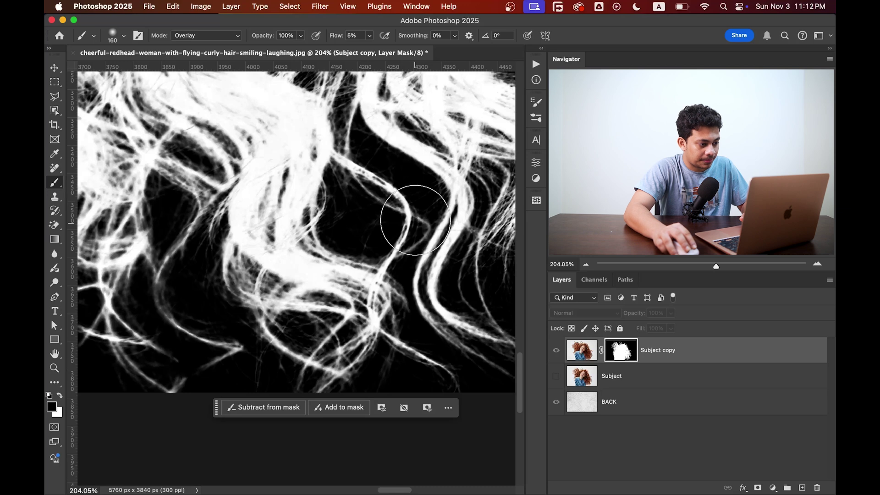
# - Darken the gray haze around the hanging curl tips at the image's lower right with the 160 px brush
pyautogui.moveTo(358, 280); pyautogui.dragTo(330, 273)
pyautogui.hscroll(6, 330, 274)
pyautogui.scroll(-1, 330, 274)
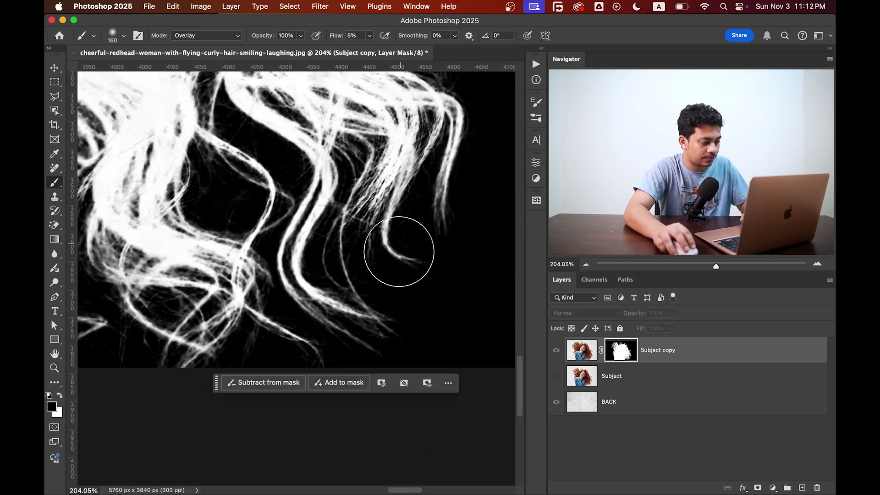
pyautogui.moveTo(147, 156)
pyautogui.mouseDown()
pyautogui.moveTo(205, 199)
pyautogui.moveTo(367, 257)
pyautogui.mouseUp()
pyautogui.moveTo(220, 246)
pyautogui.mouseDown()
pyautogui.moveTo(279, 214)
pyautogui.moveTo(329, 218)
pyautogui.mouseUp()
# - Reduce the brush to 96 px and darken the gaps inside the mask's curls just above the shoulder on the image's left
pyautogui.scroll(15, 300, 216)
pyautogui.hscroll(-5, 261, 330)
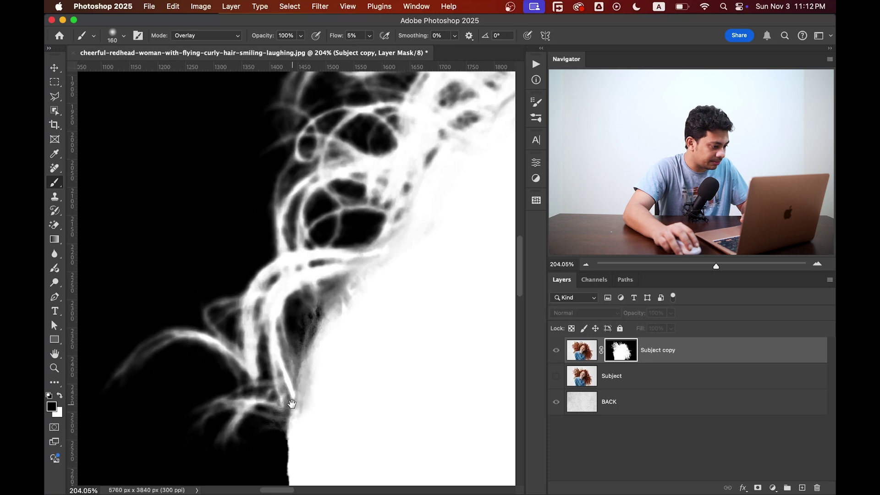
pyautogui.moveTo(302, 337)
pyautogui.mouseDown()
pyautogui.moveTo(287, 336)
pyautogui.moveTo(301, 338)
pyautogui.mouseUp()
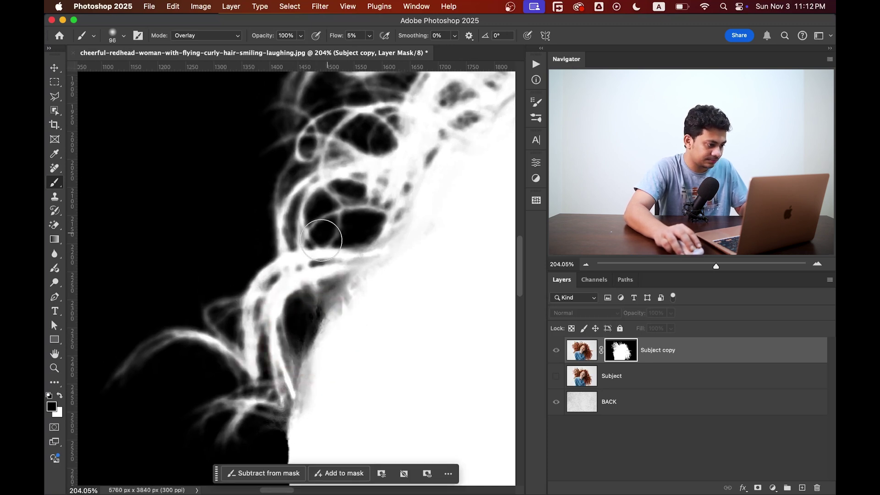
pyautogui.moveTo(368, 149)
pyautogui.mouseDown()
pyautogui.moveTo(286, 346)
pyautogui.moveTo(302, 323)
pyautogui.mouseUp()
pyautogui.moveTo(285, 248)
pyautogui.mouseDown()
pyautogui.moveTo(312, 264)
pyautogui.moveTo(337, 259)
pyautogui.mouseUp()
# - Raise the brush flow to 9% and the size to 189 px, and darken the gaps between the looping curls on the left
pyautogui.scroll(5, 277, 234)
pyautogui.hscroll(-1, 277, 233)
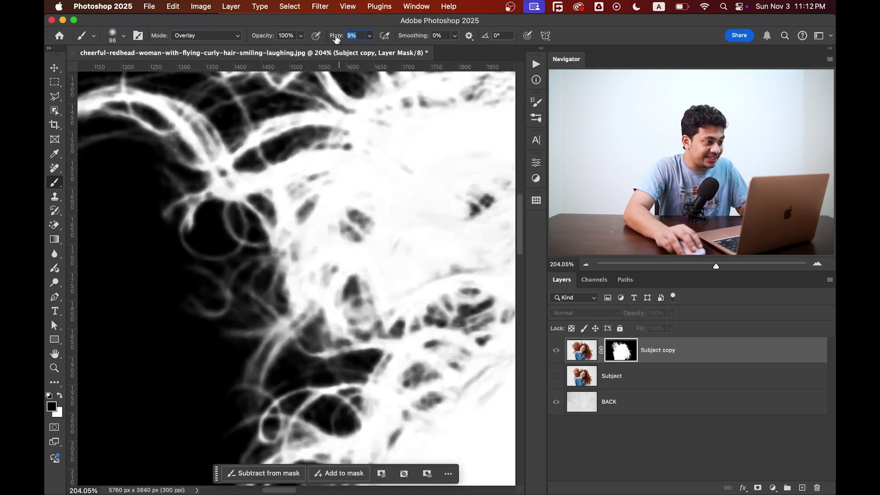
pyautogui.moveTo(214, 248); pyautogui.dragTo(236, 248)
pyautogui.moveTo(244, 303); pyautogui.dragTo(282, 426)
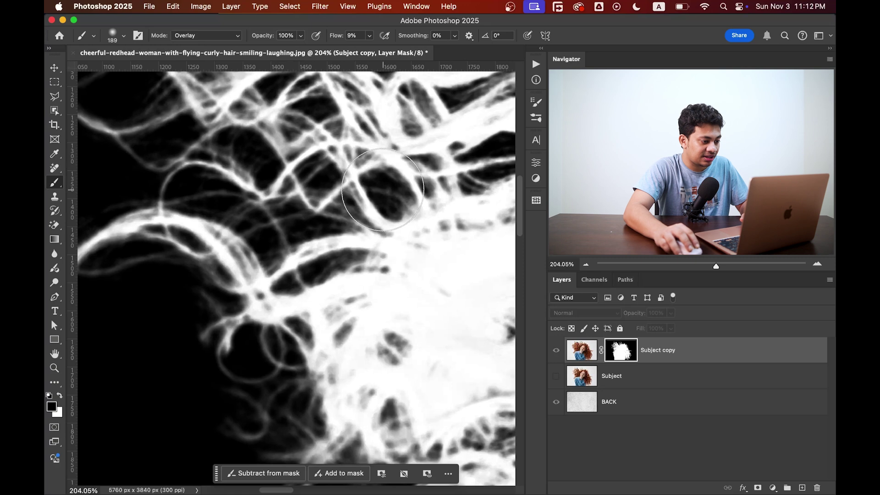
pyautogui.moveTo(232, 228); pyautogui.dragTo(323, 274)
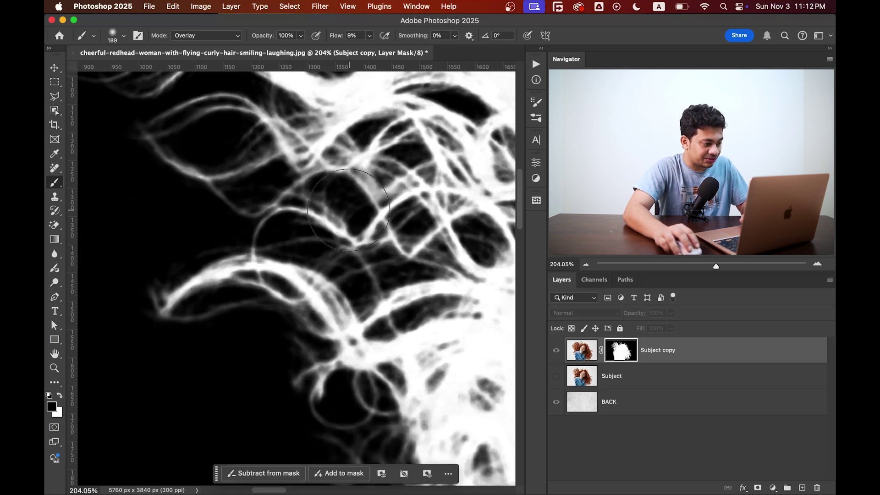
pyautogui.moveTo(350, 206); pyautogui.dragTo(356, 316)
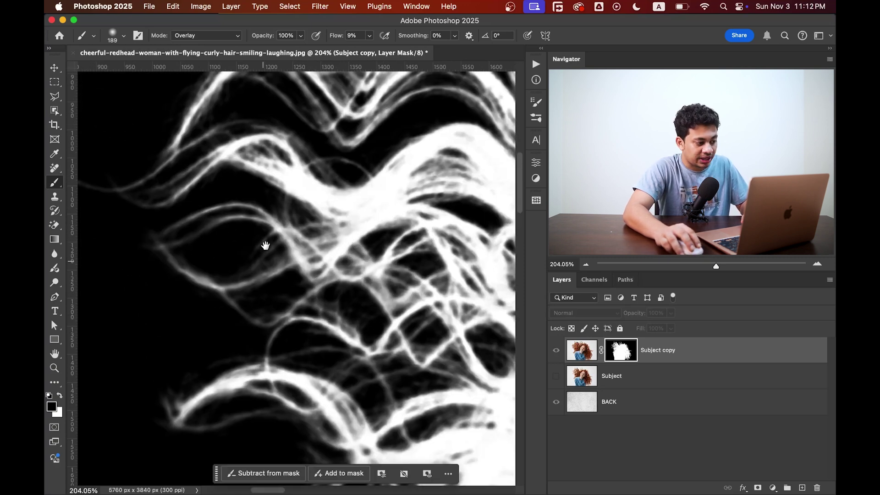
# - Darken the gray haze between the wavy strands in the mask's upper left with the 189 px brush
pyautogui.moveTo(266, 240); pyautogui.dragTo(299, 338)
pyautogui.moveTo(311, 192); pyautogui.dragTo(277, 260)
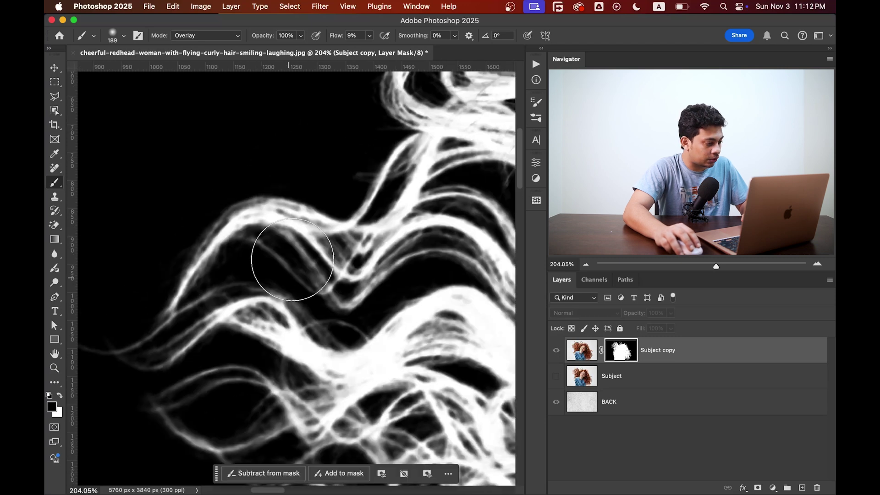
pyautogui.moveTo(282, 188)
pyautogui.mouseDown()
pyautogui.moveTo(212, 275)
pyautogui.moveTo(174, 302)
pyautogui.mouseUp()
pyautogui.moveTo(404, 165); pyautogui.dragTo(266, 275)
pyautogui.moveTo(413, 128); pyautogui.dragTo(246, 186)
pyautogui.moveTo(379, 240)
pyautogui.mouseDown()
pyautogui.moveTo(259, 223)
pyautogui.moveTo(303, 346)
pyautogui.moveTo(236, 271)
pyautogui.mouseUp()
# - Enlarge the brush to 305 px and clean the haze around the strands above the head and down the right hair edge
pyautogui.scroll(-6, 299, 246)
pyautogui.moveTo(319, 266); pyautogui.dragTo(161, 188)
pyautogui.moveTo(260, 227); pyautogui.dragTo(276, 228)
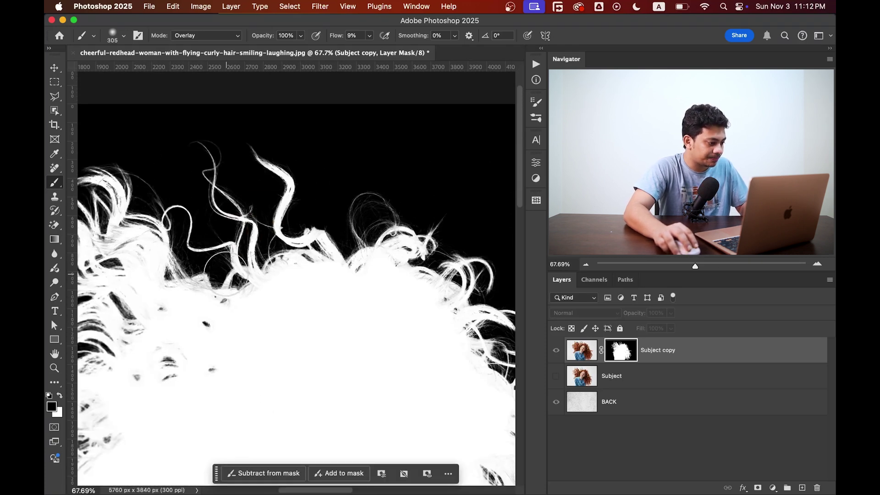
pyautogui.moveTo(393, 242); pyautogui.dragTo(255, 169)
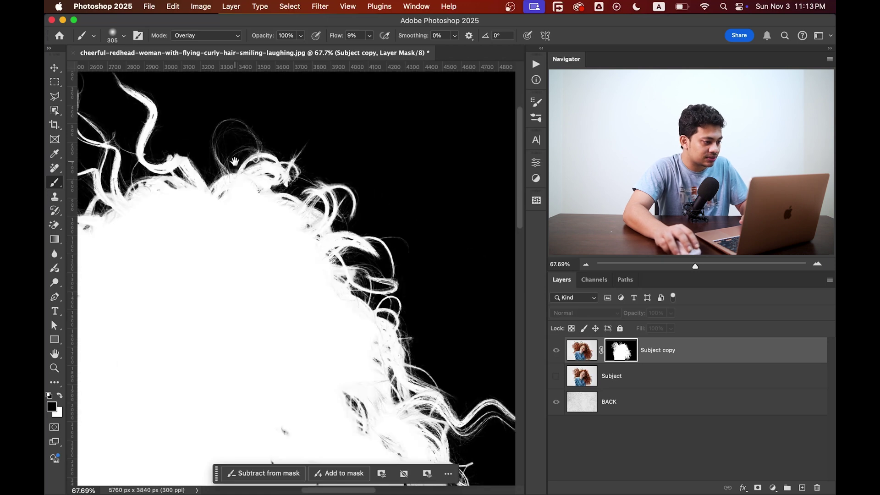
pyautogui.scroll(-4, 321, 197)
pyautogui.hscroll(4, 321, 197)
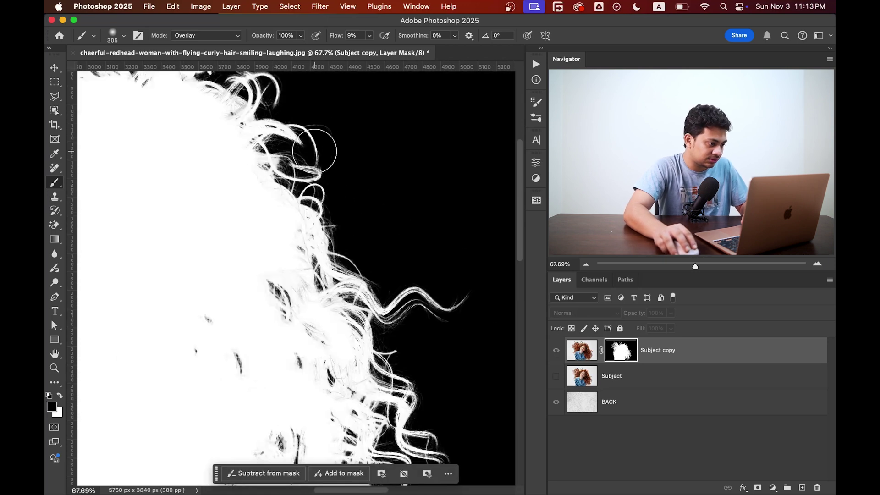
pyautogui.scroll(-5, 321, 229)
pyautogui.hscroll(3, 321, 229)
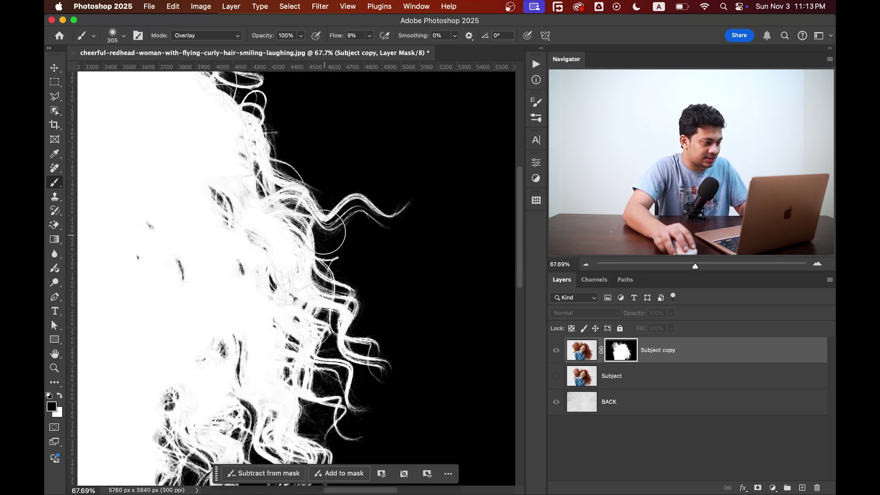
# - Clean the gaps in the mask's lower right curls with the 305 px brush and fit the whole mask in view
pyautogui.scroll(-1, 316, 373)
pyautogui.scroll(-5, 337, 313)
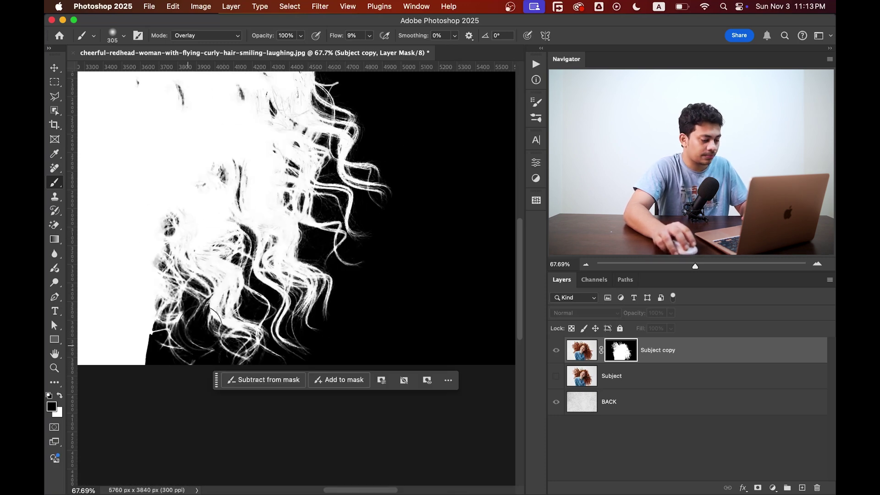
pyautogui.moveTo(219, 292); pyautogui.dragTo(476, 481)
pyautogui.moveTo(237, 256); pyautogui.dragTo(216, 386)
pyautogui.press('super+0')
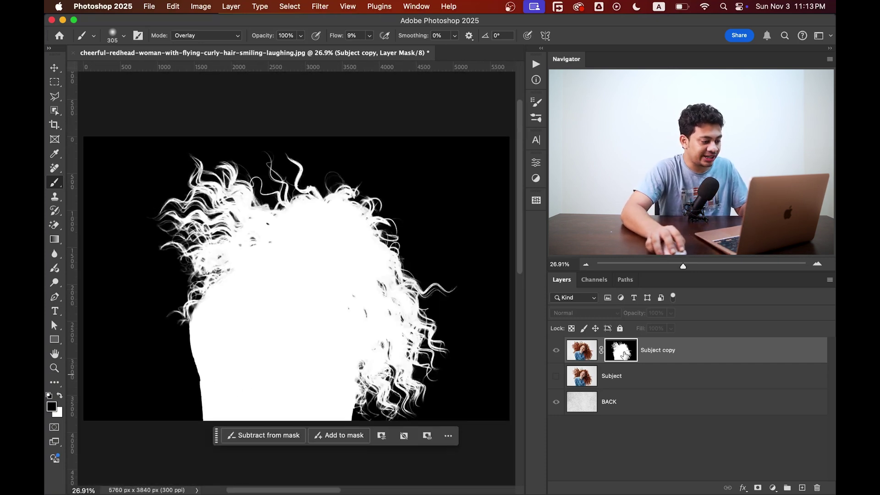
# - Leave the mask-only view and inspect the top hair edge against the BACK texture
pyautogui.keyDown('alt'); pyautogui.click(626, 356); pyautogui.keyUp('alt')
pyautogui.scroll(5, 312, 177)
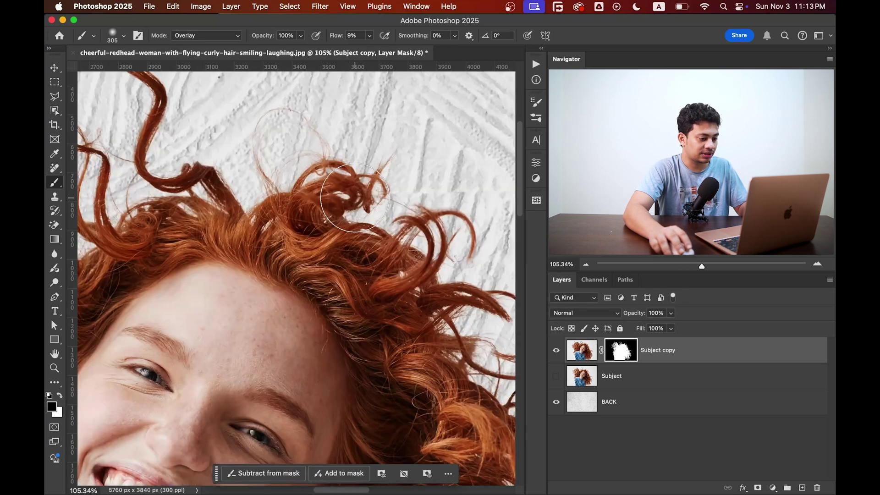
pyautogui.scroll(-3, 356, 199)
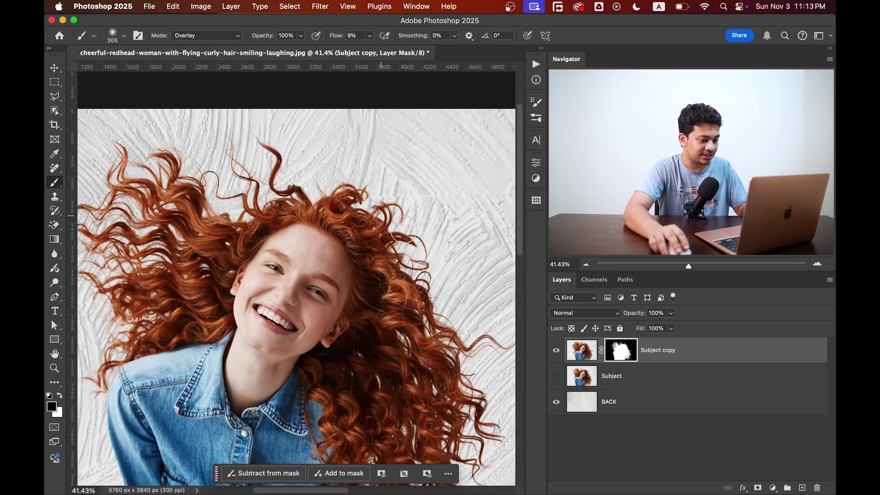
# - Start a Solid Color fill layer above the Subject layer and preview white (ffffff) behind the hair
pyautogui.click(657, 379)
pyautogui.click(774, 488)
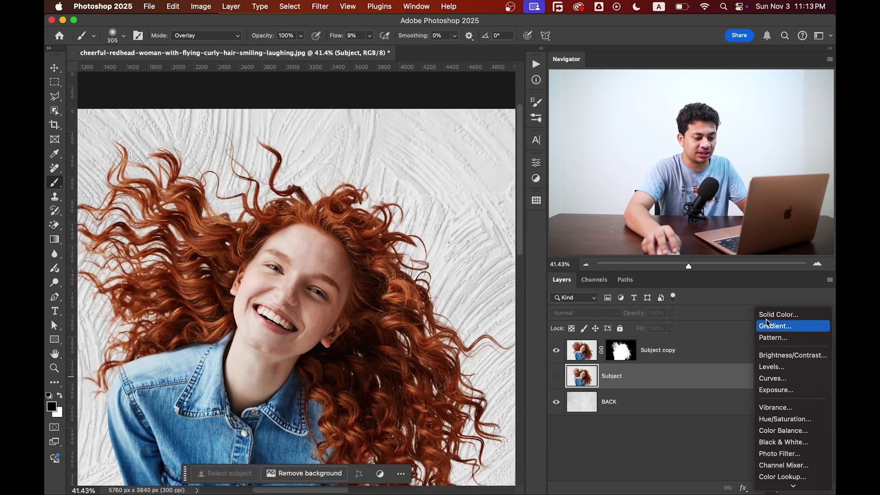
pyautogui.click(755, 316)
pyautogui.moveTo(439, 273); pyautogui.dragTo(365, 220)
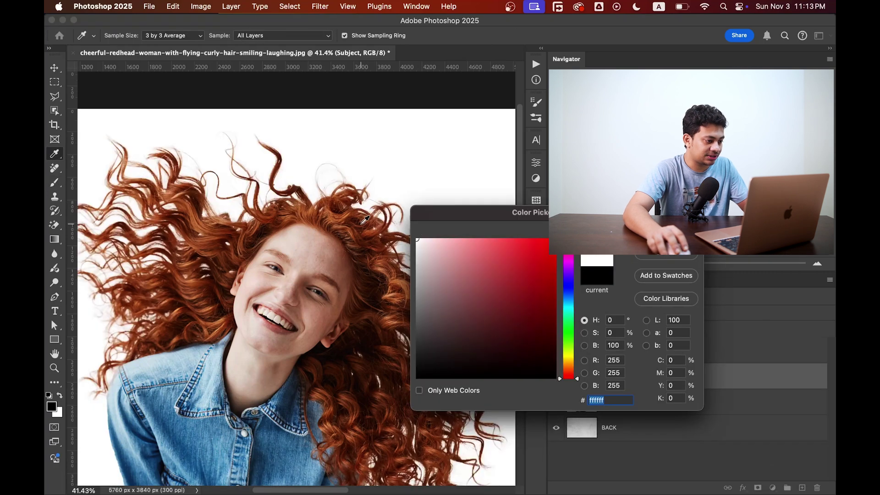
pyautogui.moveTo(488, 217); pyautogui.dragTo(472, 285)
pyautogui.moveTo(287, 244); pyautogui.dragTo(201, 136)
pyautogui.scroll(9, 347, 200)
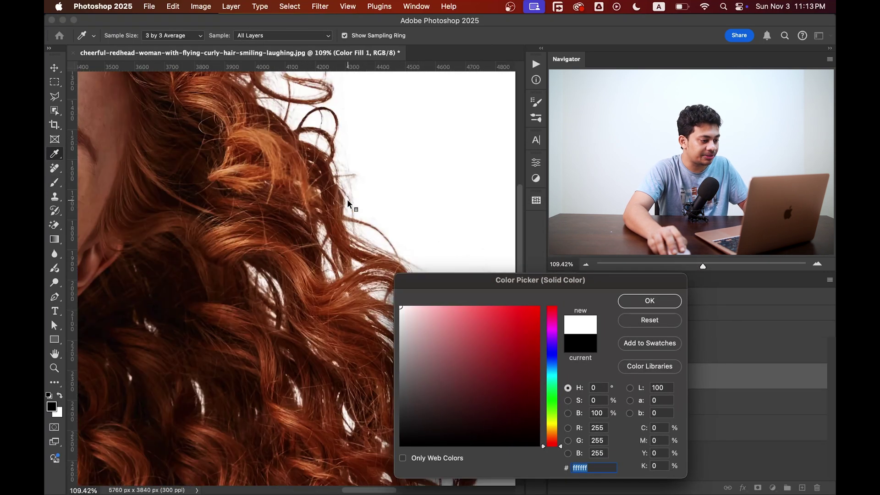
# - Examine the flyaway strands and curls on the image's right side against the white preview
pyautogui.scroll(7, 347, 199)
pyautogui.moveTo(325, 254); pyautogui.dragTo(119, 142)
pyautogui.moveTo(303, 310); pyautogui.dragTo(291, 255)
pyautogui.moveTo(358, 254); pyautogui.dragTo(241, 243)
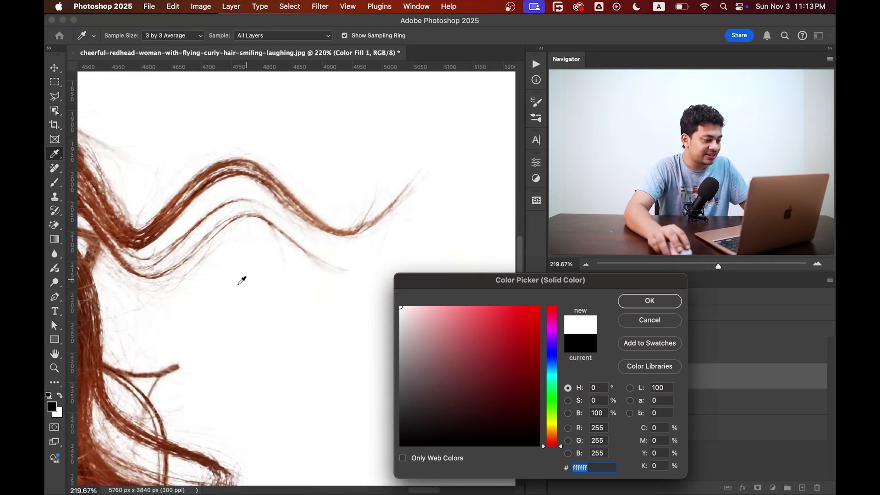
pyautogui.scroll(-3, 241, 281)
pyautogui.hscroll(-3, 240, 280)
pyautogui.moveTo(296, 331); pyautogui.dragTo(204, 249)
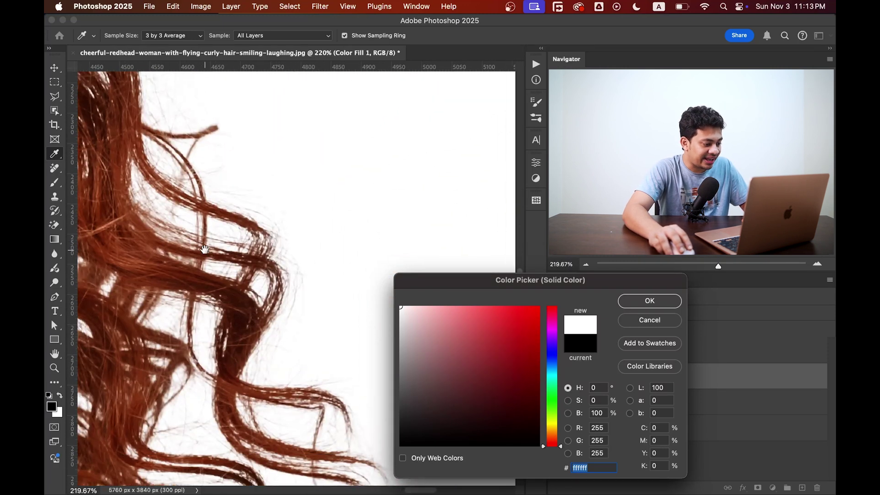
# - Set the fill color preview to red (ff0000) and examine the strands at the upper left and above the head
pyautogui.scroll(-5, 284, 277)
pyautogui.write('ff0000')
pyautogui.hscroll(-8, 268, 254)
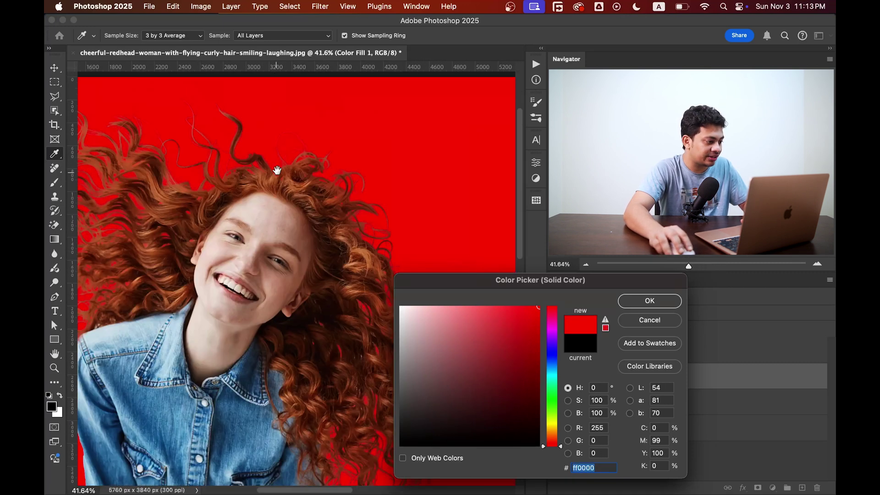
pyautogui.scroll(5, 103, 165)
pyautogui.scroll(8, 167, 330)
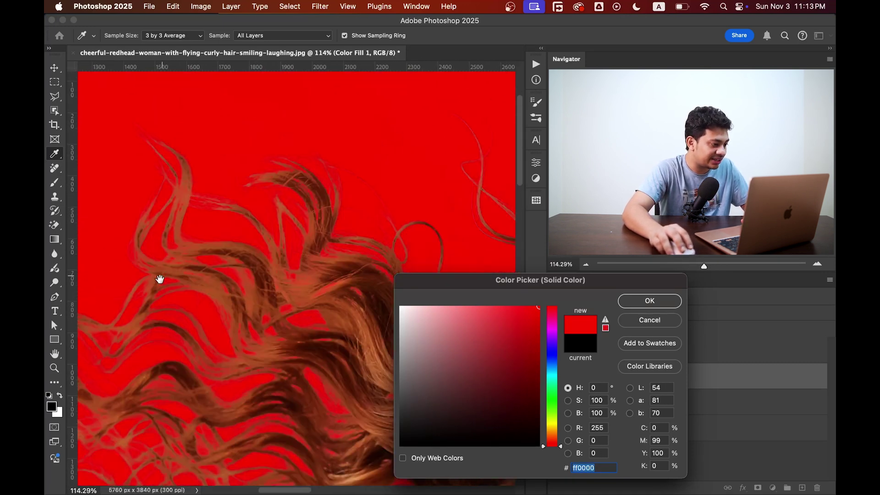
pyautogui.hscroll(8, 178, 209)
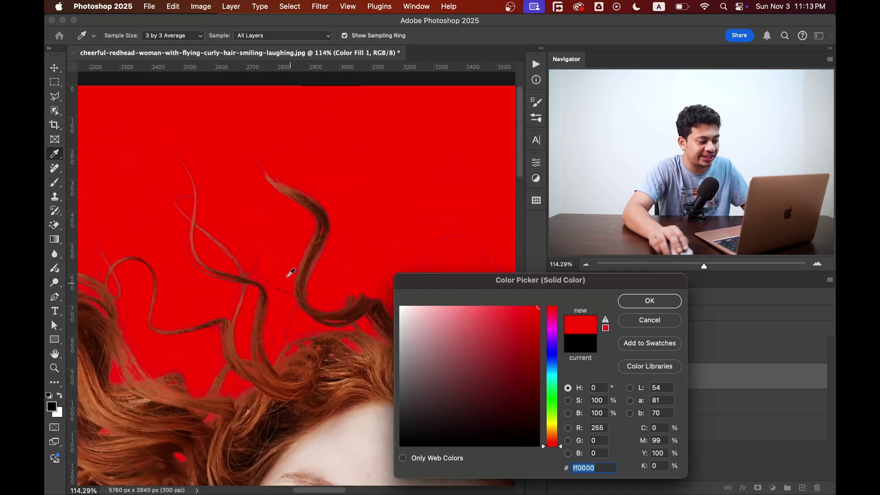
pyautogui.scroll(-10, 287, 279)
pyautogui.scroll(-5, 275, 275)
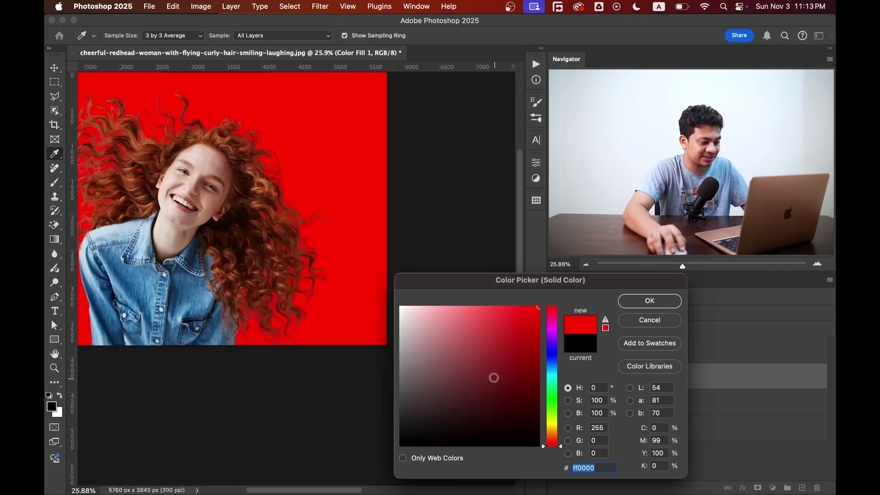
# - Preview black (000000) behind the hair, cancel the Solid Color fill, and fit the whole image in view
pyautogui.moveTo(493, 375)
pyautogui.mouseDown()
pyautogui.moveTo(527, 359)
pyautogui.moveTo(427, 351)
pyautogui.moveTo(401, 308)
pyautogui.moveTo(487, 416)
pyautogui.moveTo(535, 431)
pyautogui.mouseUp()
pyautogui.scroll(-2, 309, 249)
pyautogui.moveTo(211, 196); pyautogui.dragTo(244, 239)
pyautogui.scroll(3, 255, 259)
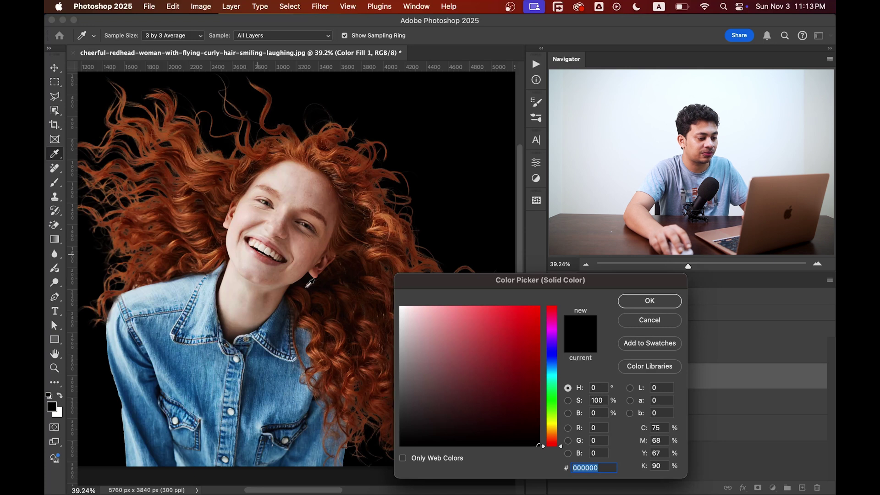
pyautogui.click(644, 321)
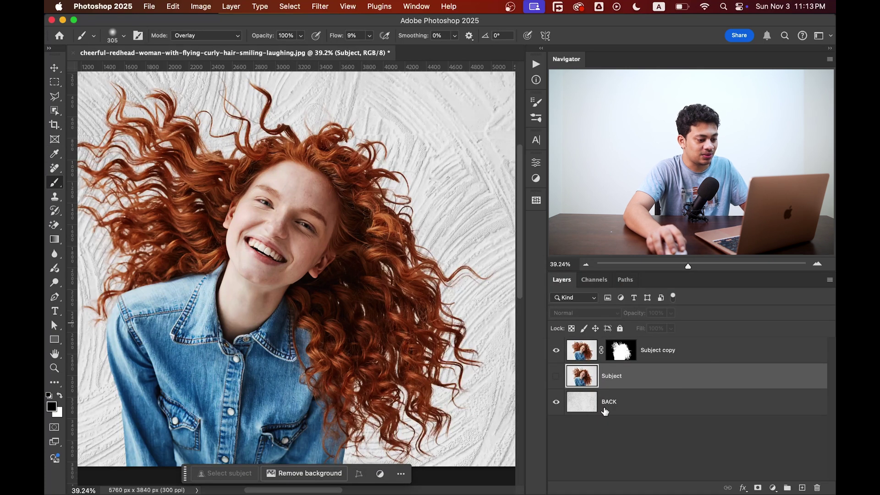
pyautogui.press('super+0')
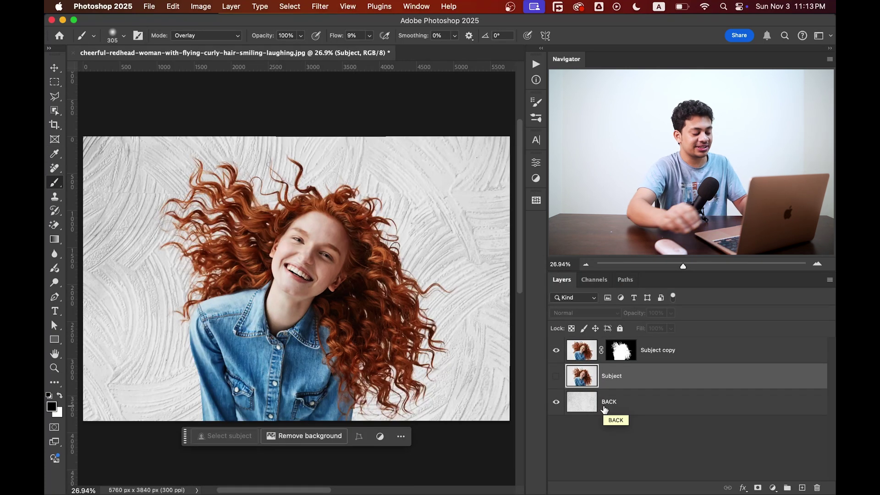